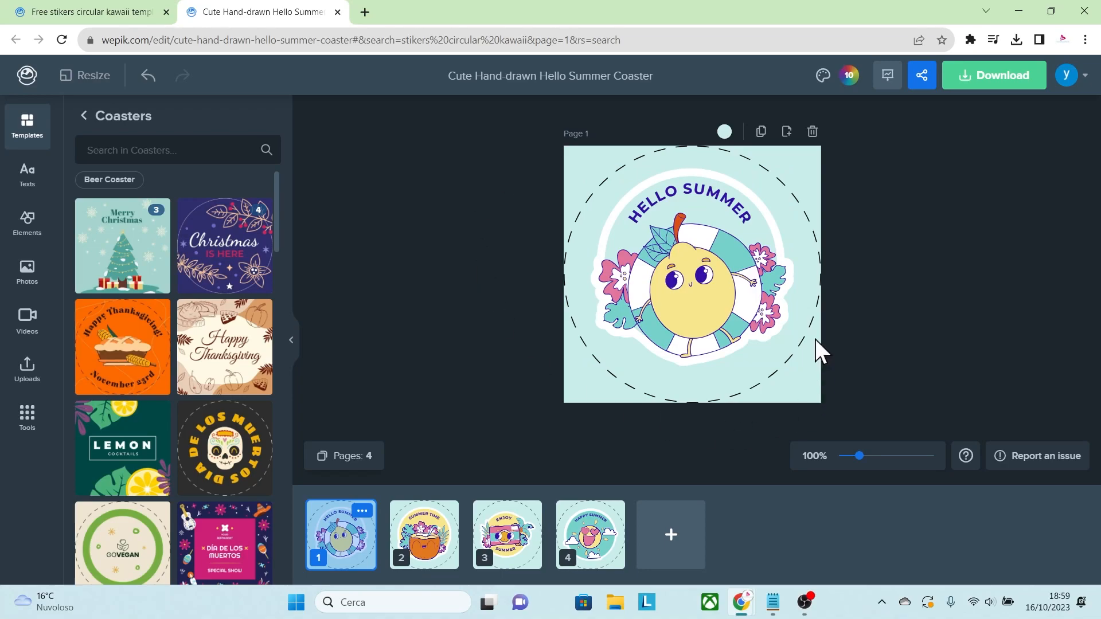
# On page 4, replace the curved heading above the sun with FELIZ DOMINGO and colour it white.
pyautogui.click(442, 551)
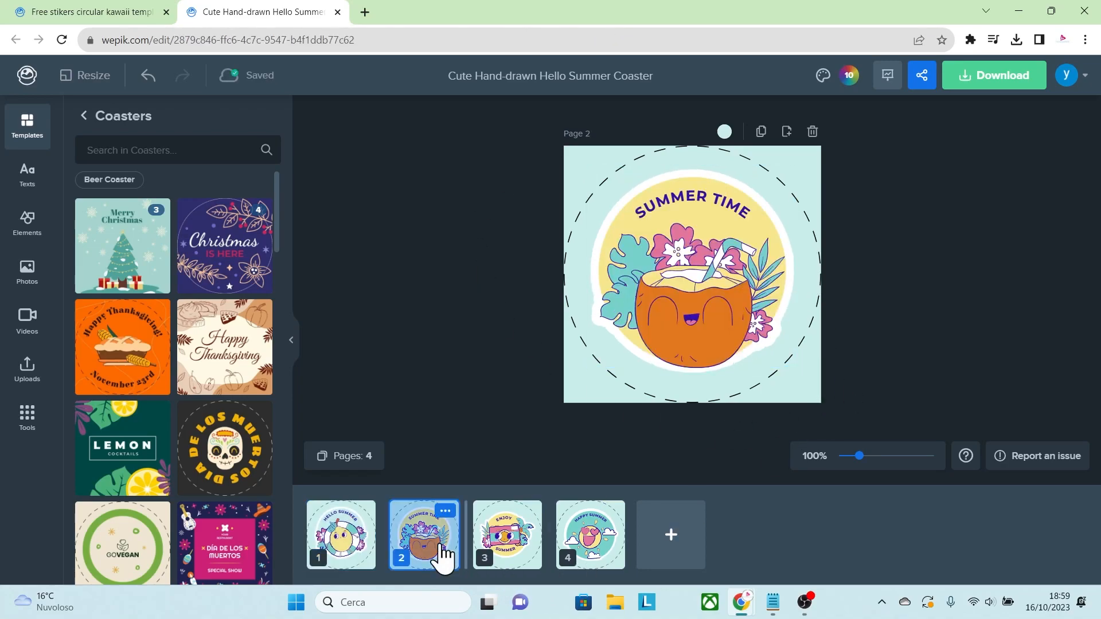
pyautogui.click(522, 554)
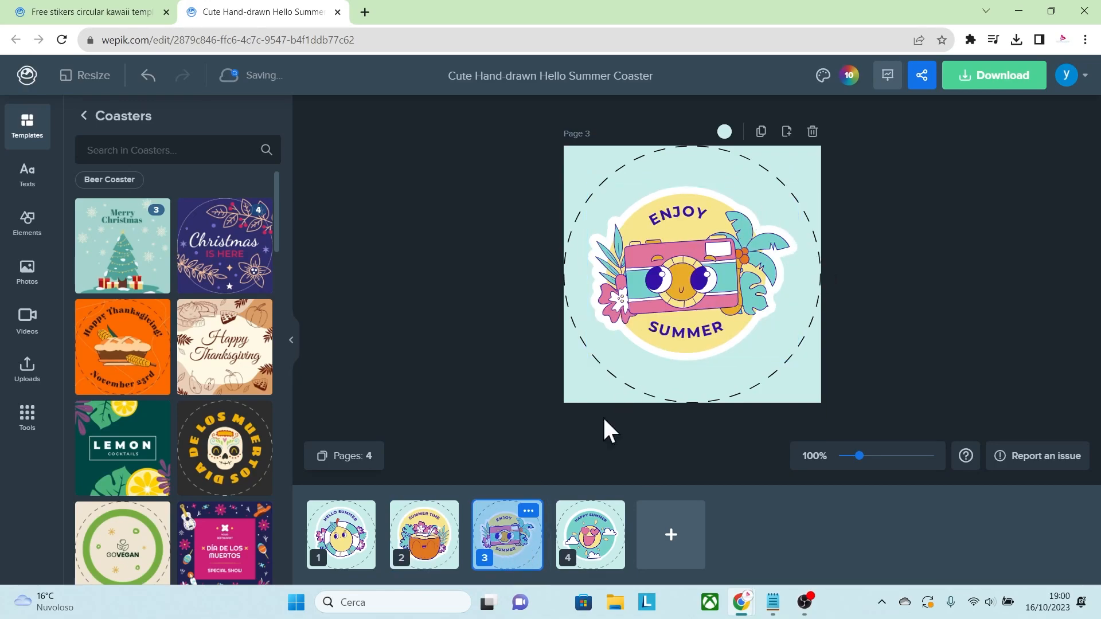
pyautogui.click(591, 544)
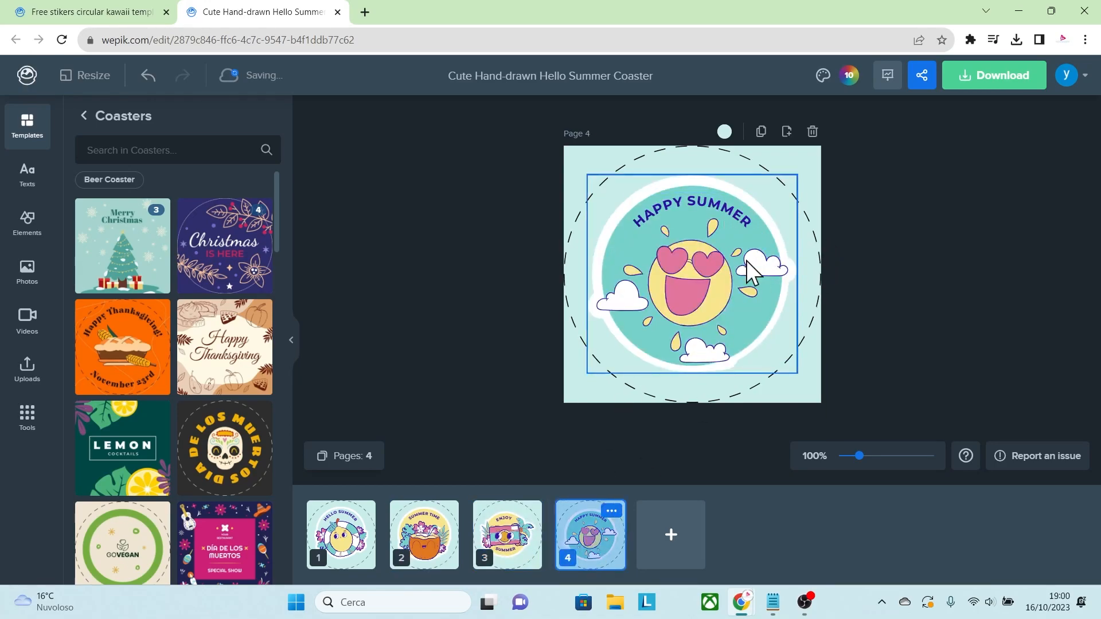
pyautogui.moveTo(861, 455); pyautogui.dragTo(869, 456)
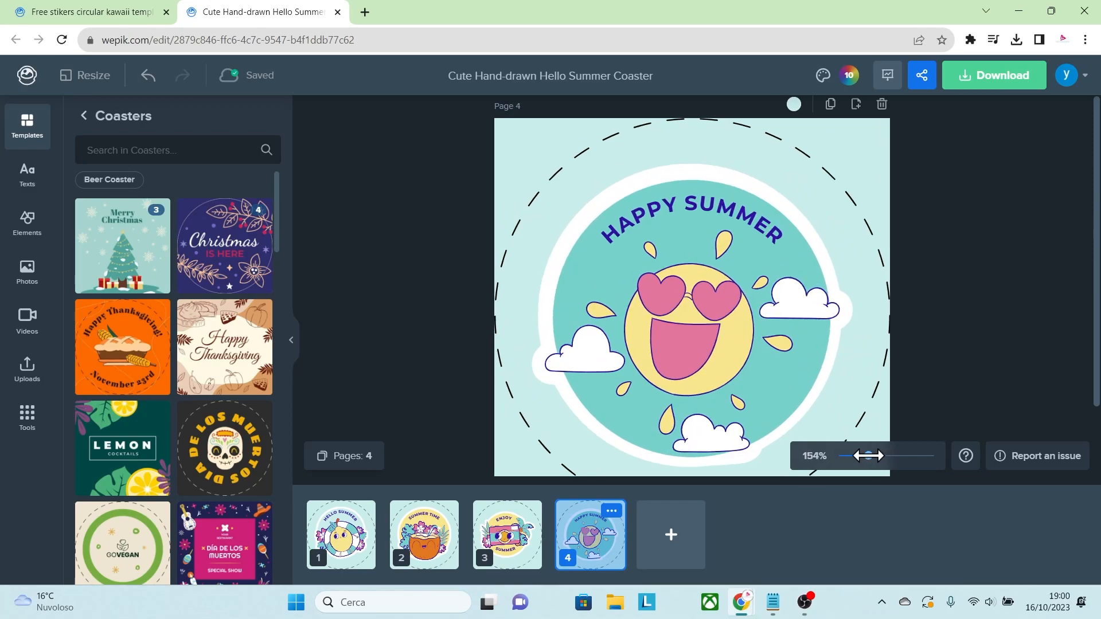
pyautogui.click(760, 235)
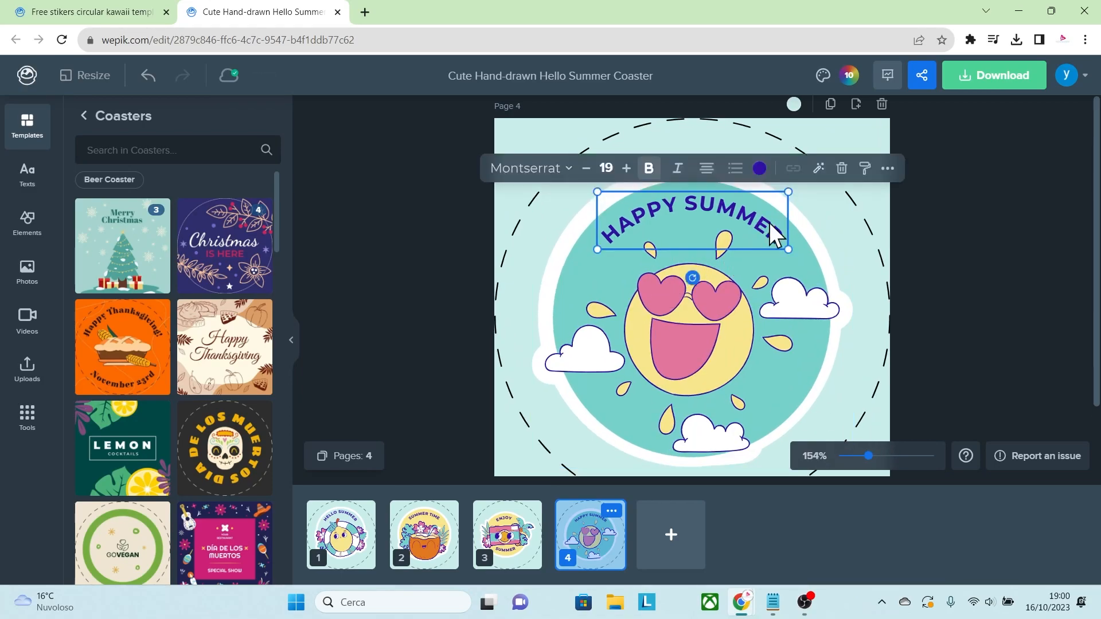
pyautogui.doubleClick(780, 235)
pyautogui.write('FELIZ DOMINGO')
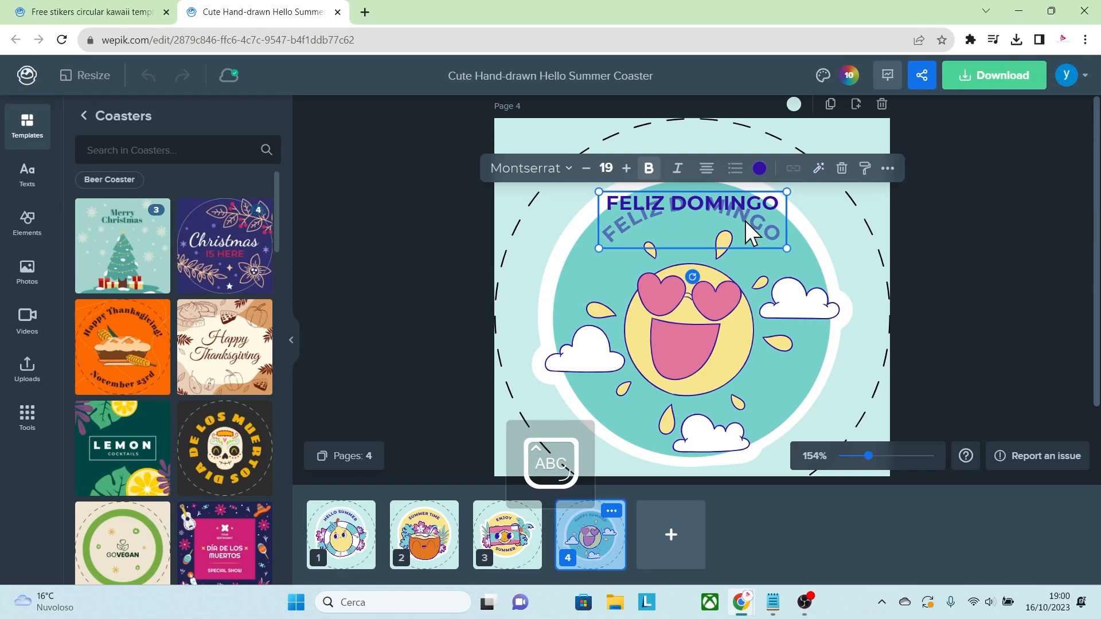
pyautogui.click(759, 169)
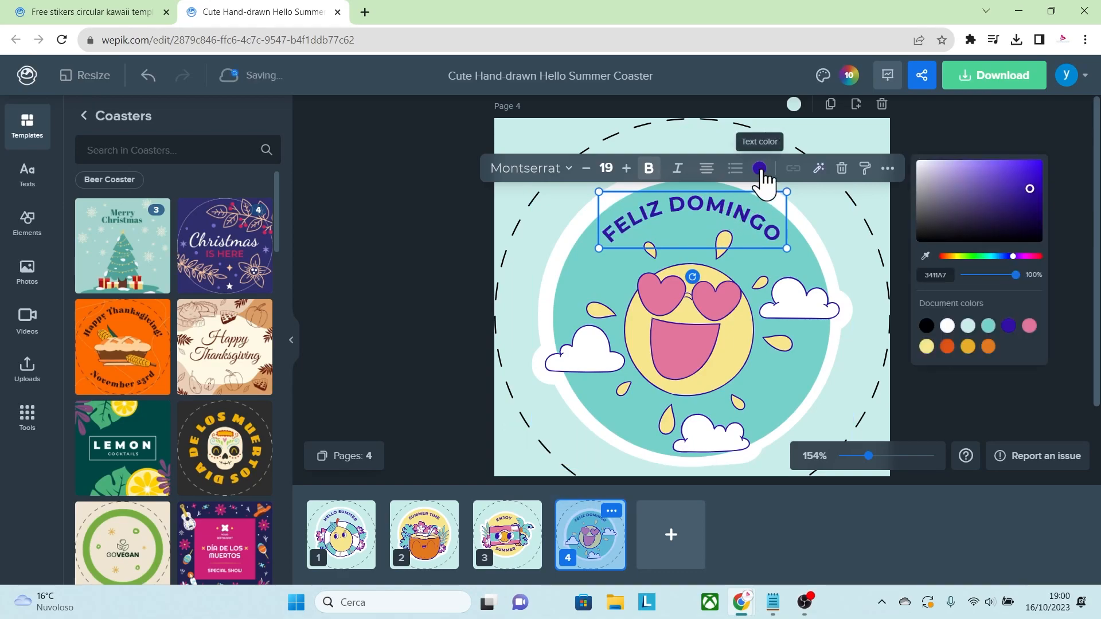
pyautogui.click(948, 326)
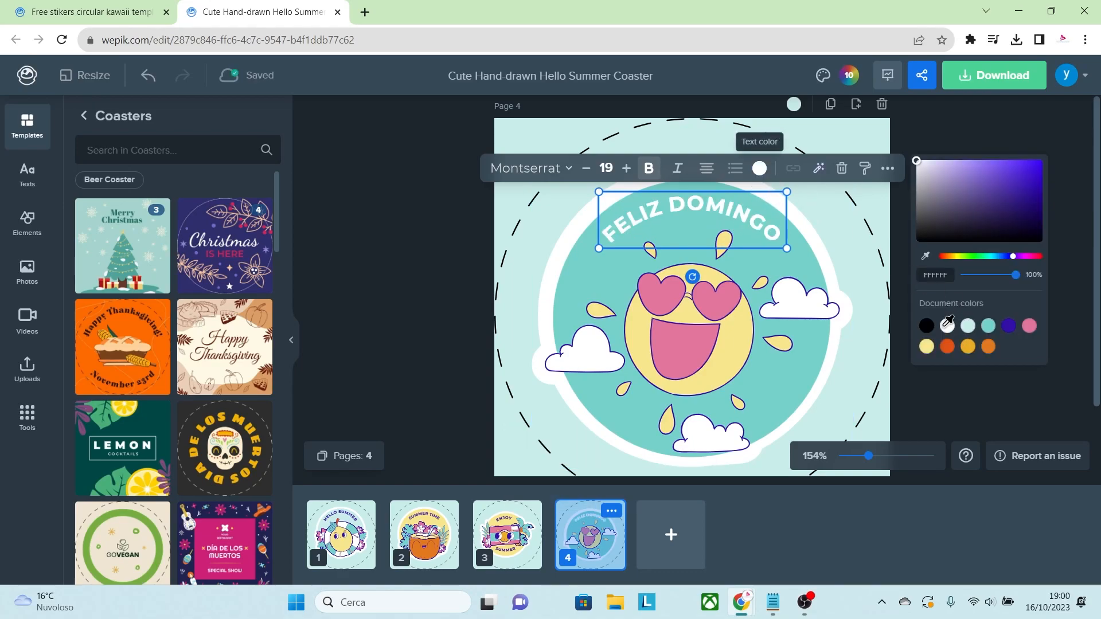
# Nudge page 4's sun sticker slightly upward and recolour its pink parts orange, adjusting its teal background too.
pyautogui.click(822, 263)
pyautogui.moveTo(739, 358); pyautogui.dragTo(743, 346)
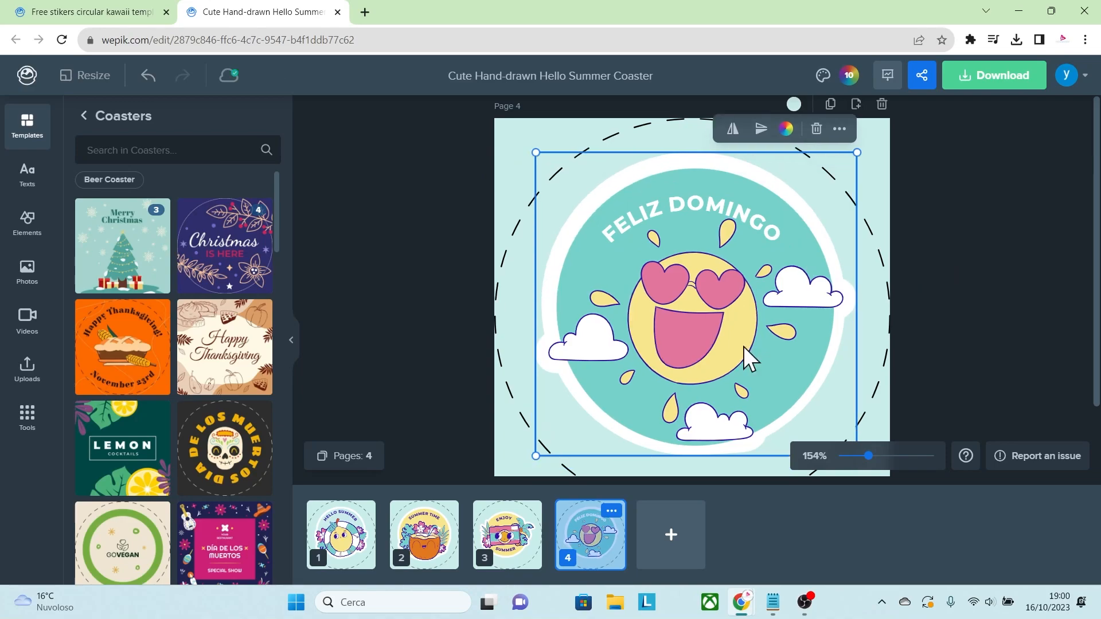
pyautogui.click(841, 130)
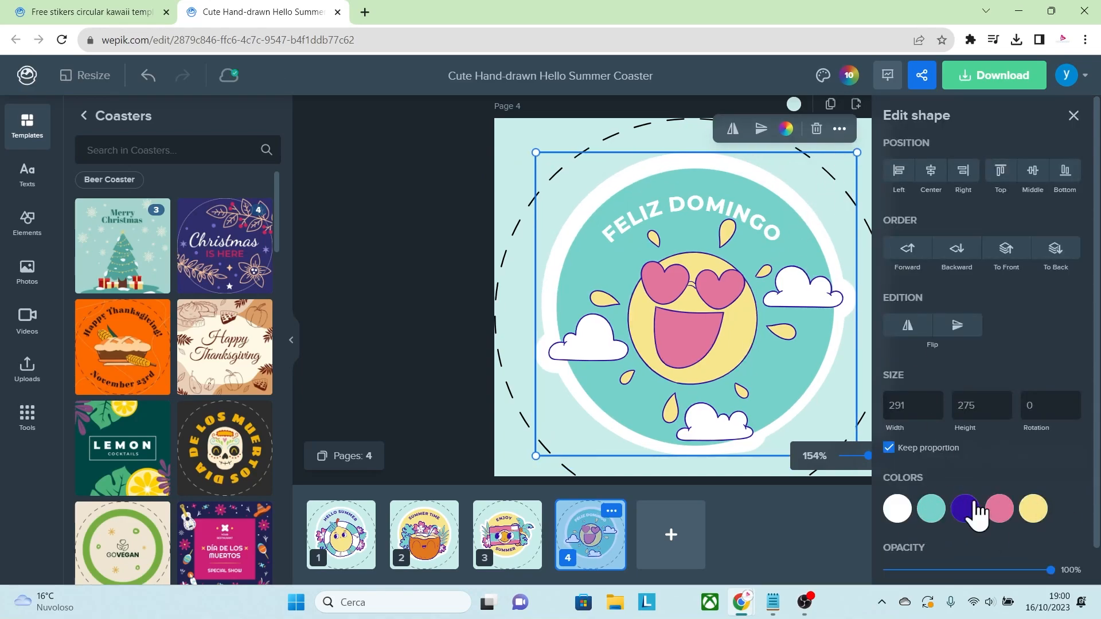
pyautogui.click(999, 512)
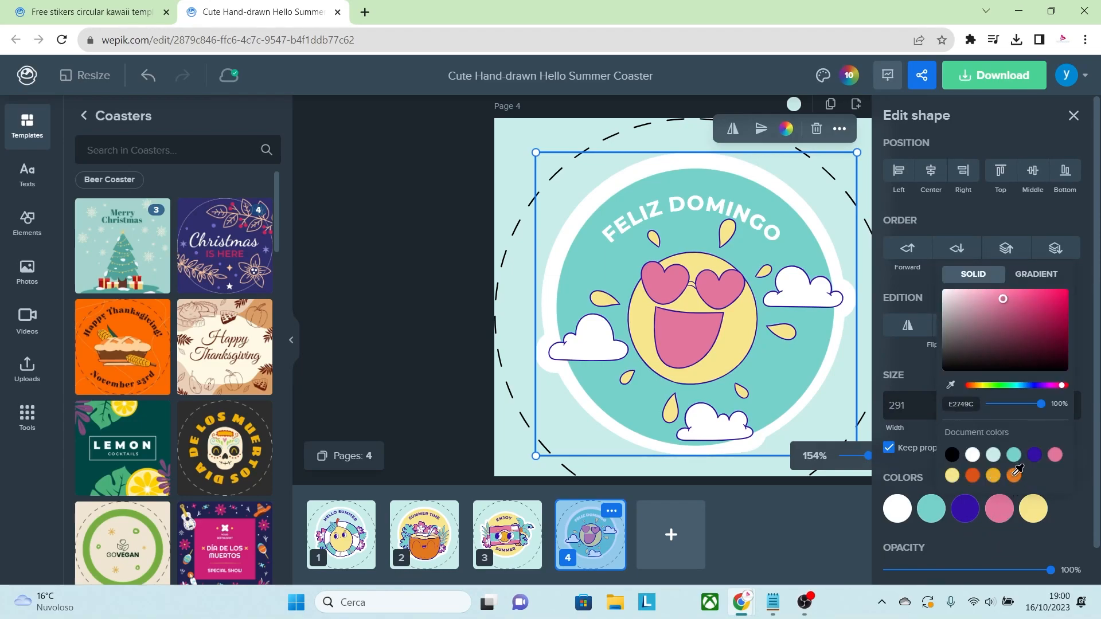
pyautogui.click(967, 510)
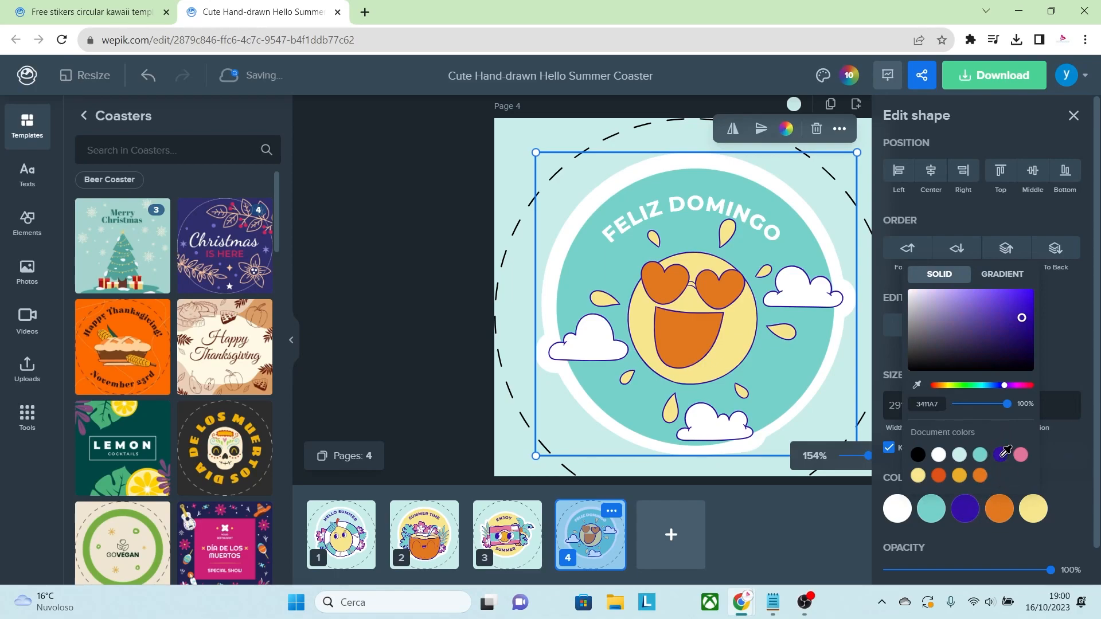
pyautogui.click(934, 510)
pyautogui.click(1063, 446)
pyautogui.moveTo(1062, 445); pyautogui.dragTo(991, 442)
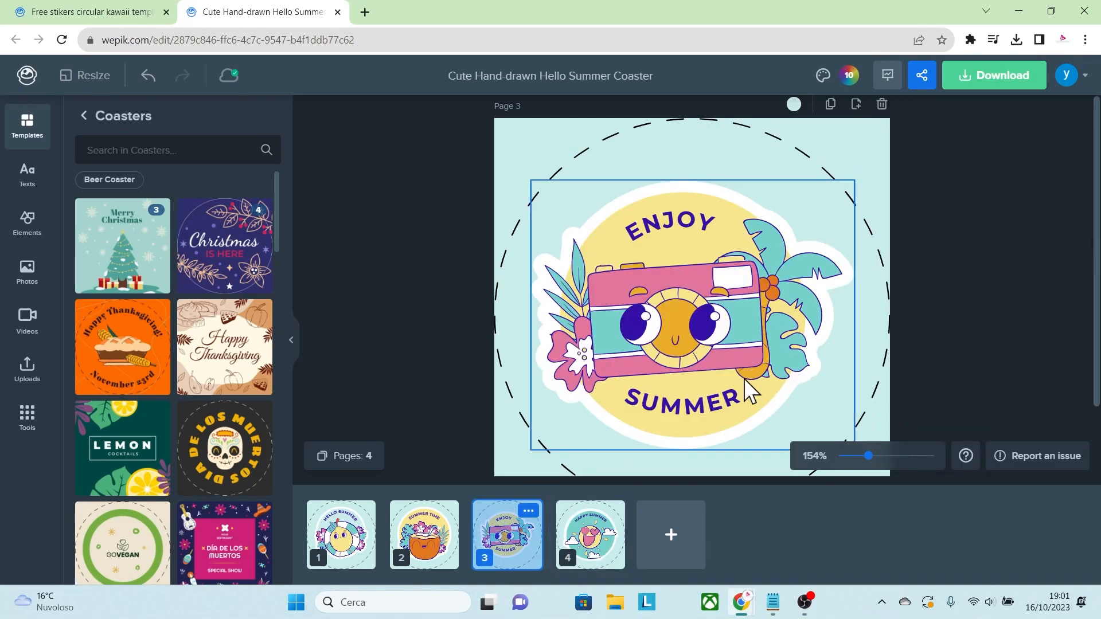
# On page 3, replace the word ENJOY above the camera with FOTO.
pyautogui.moveTo(867, 456); pyautogui.dragTo(862, 454)
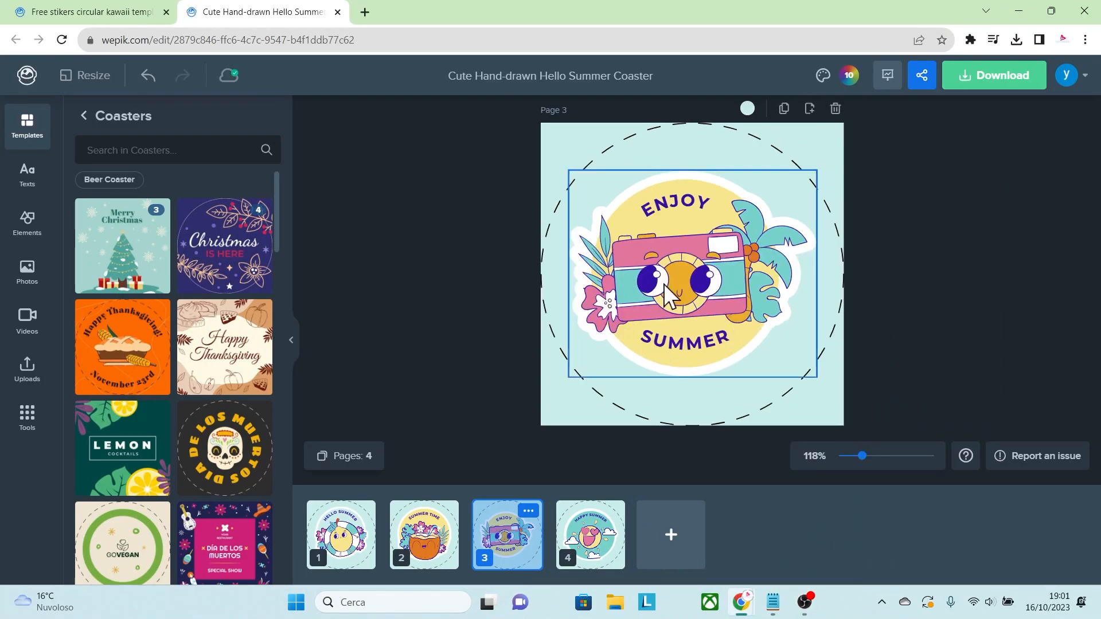
pyautogui.click(701, 207)
pyautogui.doubleClick(700, 206)
pyautogui.press('BackSpace')
pyautogui.write('FOTO')
# Change the camera sticker's light yellow to the more saturated yellow F7DA4B.
pyautogui.click(714, 213)
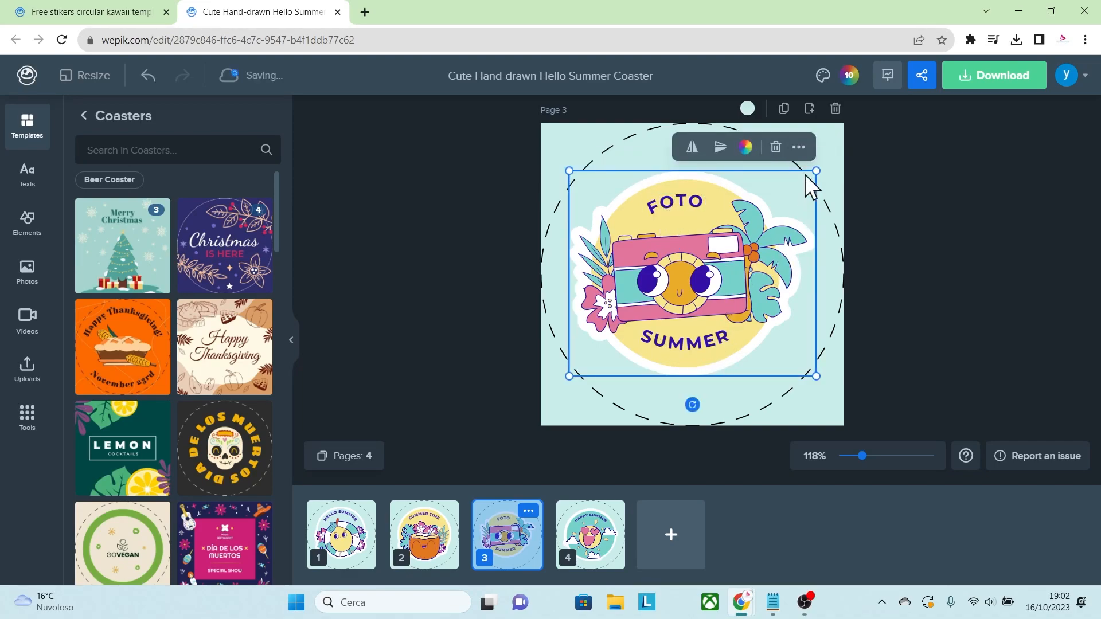
pyautogui.click(799, 148)
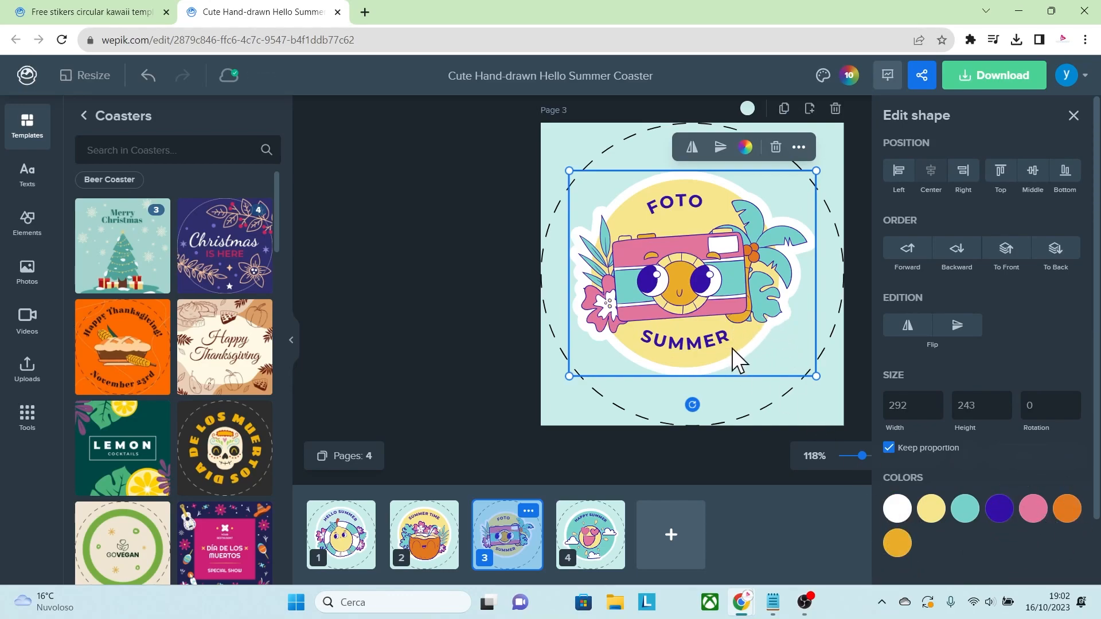
pyautogui.click(931, 511)
pyautogui.moveTo(1014, 442); pyautogui.dragTo(1044, 425)
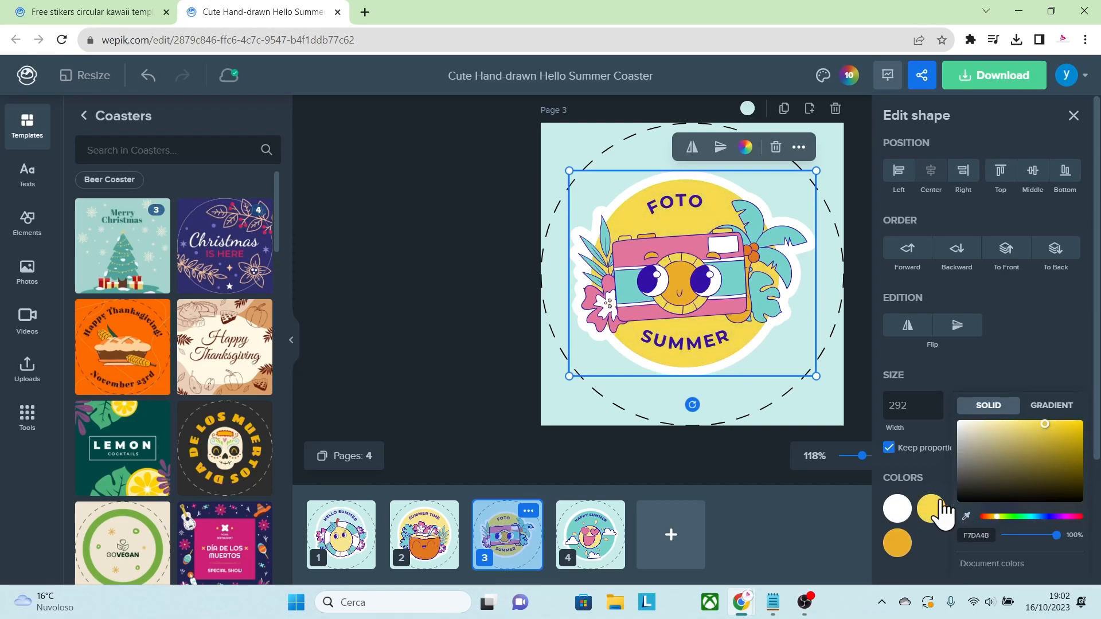
pyautogui.click(924, 544)
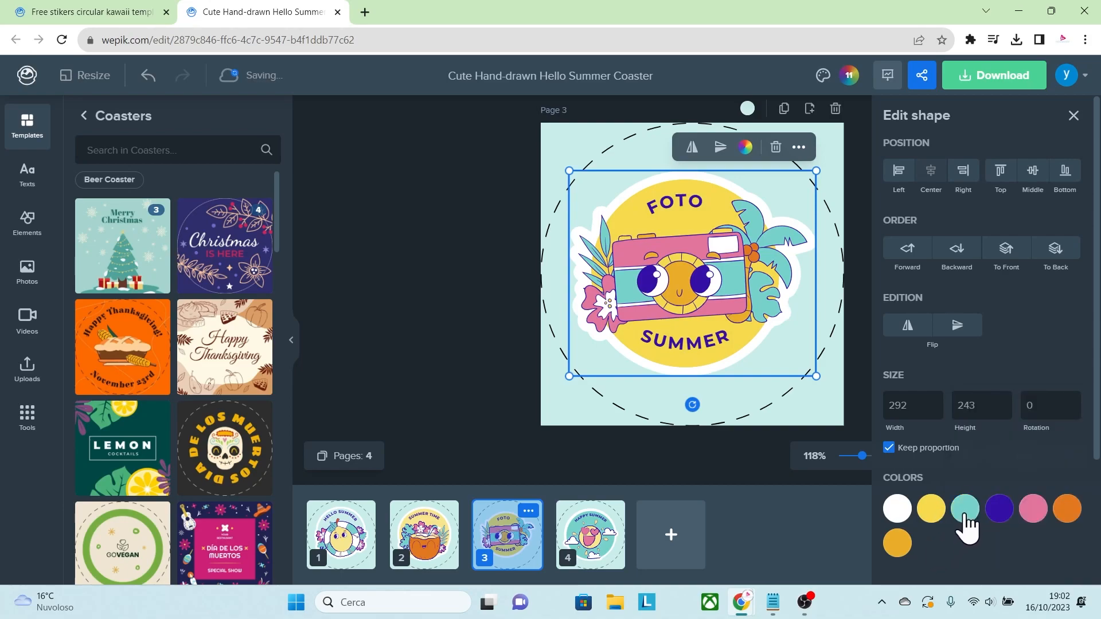
# Change the camera sticker's teal to 43DBCE and darken its indigo slightly.
pyautogui.click(967, 531)
pyautogui.moveTo(962, 313); pyautogui.dragTo(994, 302)
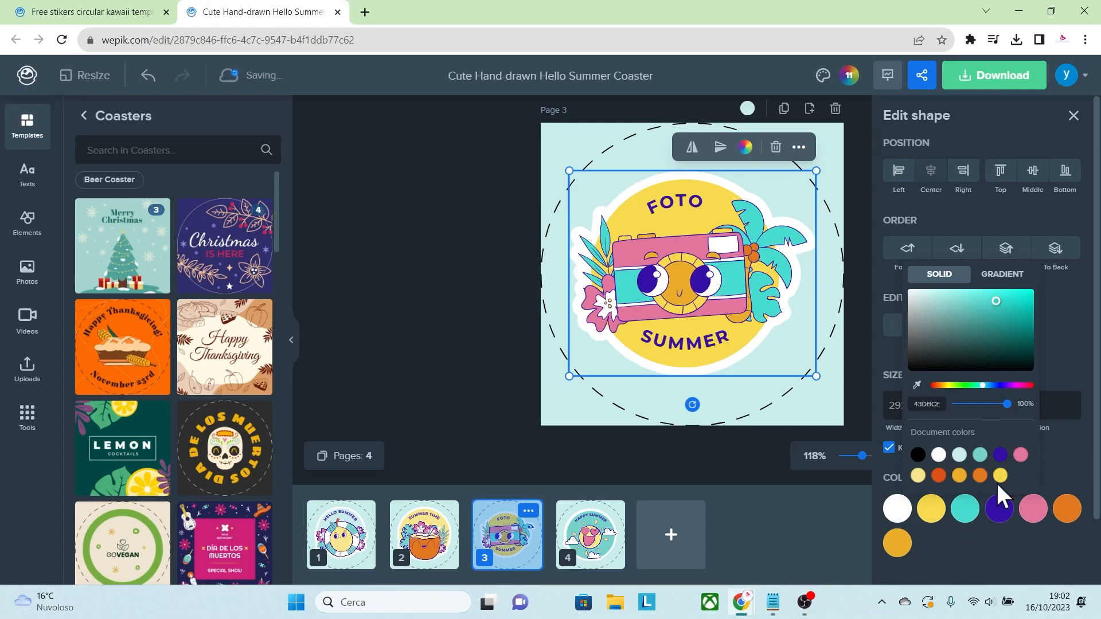
pyautogui.click(988, 535)
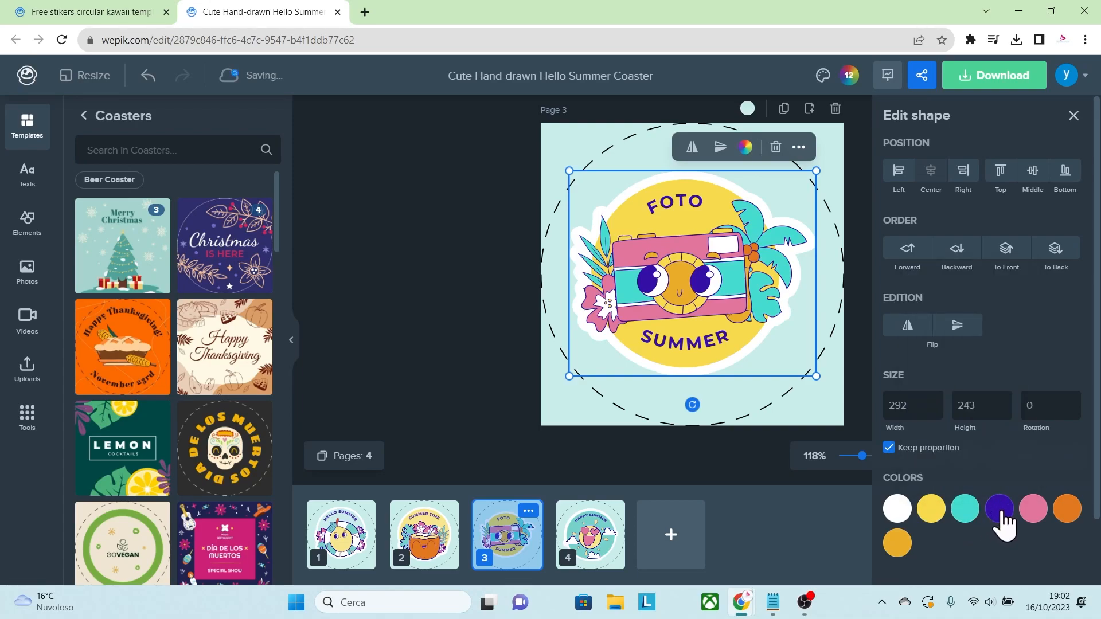
pyautogui.click(1000, 509)
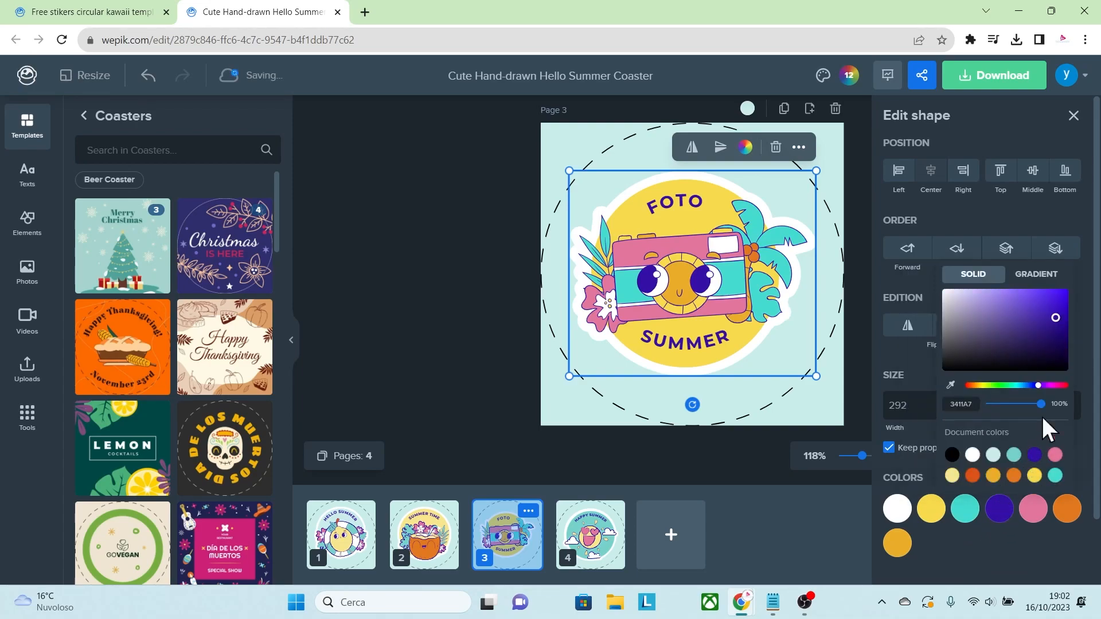
pyautogui.moveTo(1056, 324); pyautogui.dragTo(1052, 328)
pyautogui.click(983, 561)
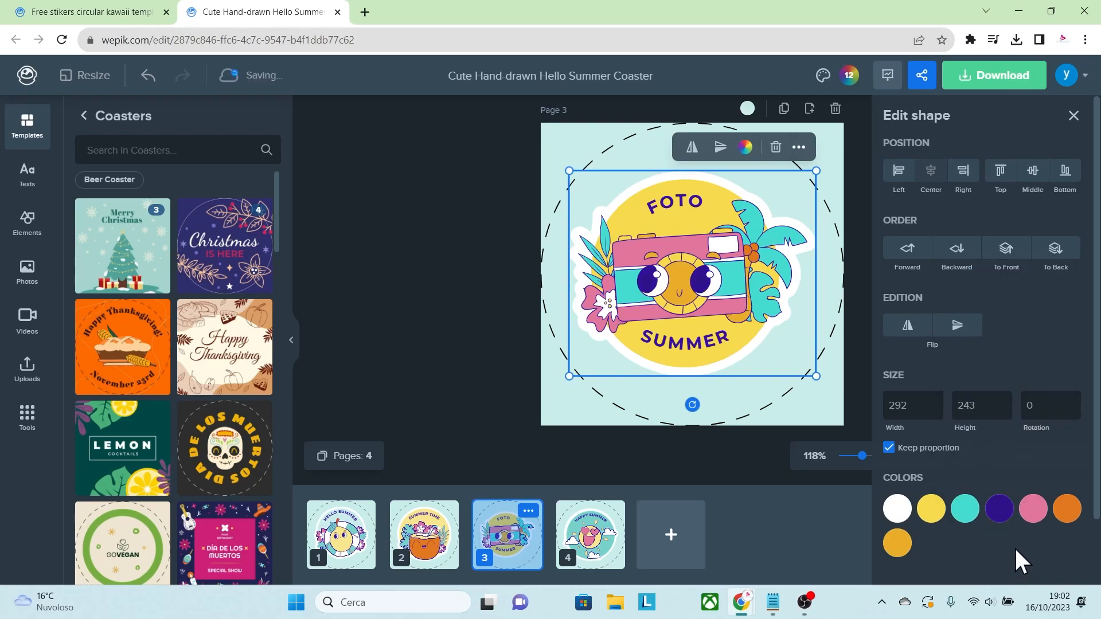
# Recolour the camera sticker's pink parts to blue 465EBE and deselect the sticker.
pyautogui.click(1034, 508)
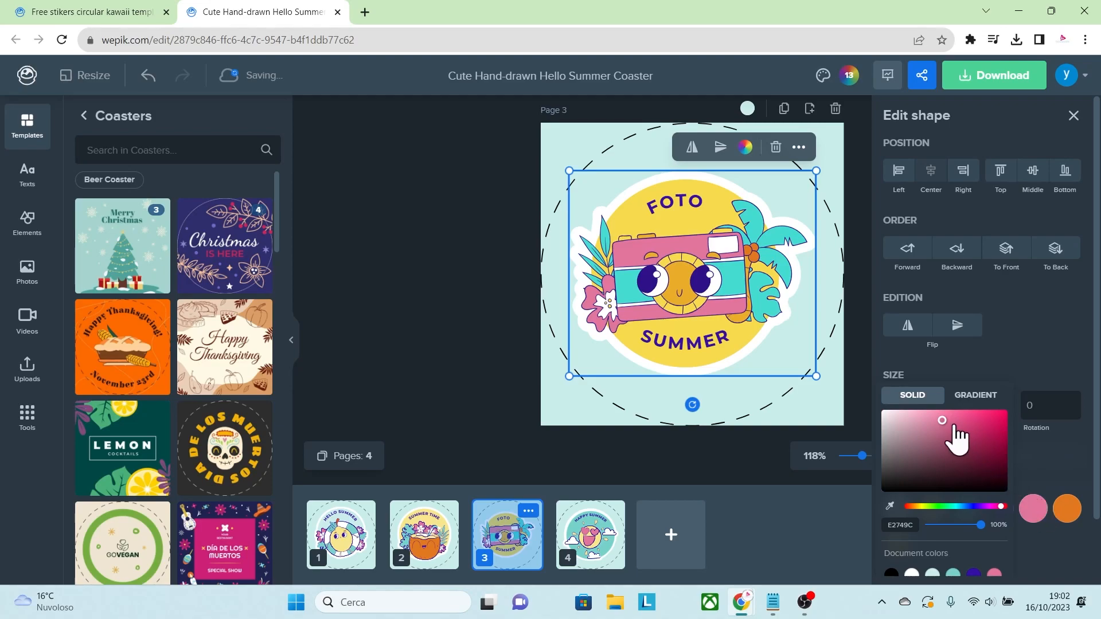
pyautogui.moveTo(942, 422); pyautogui.dragTo(961, 432)
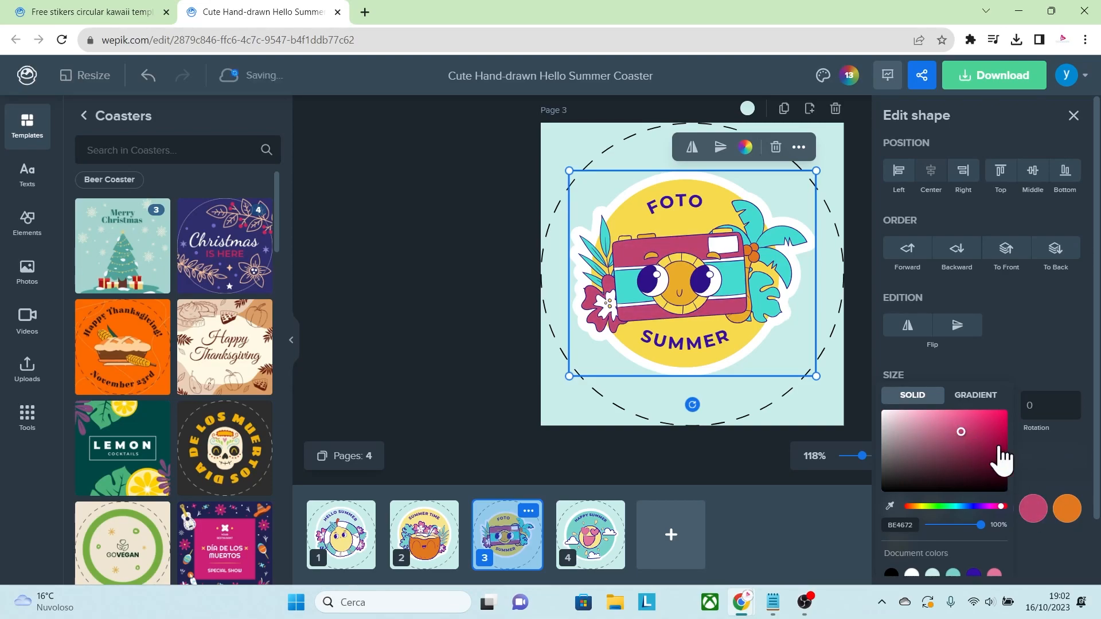
pyautogui.moveTo(970, 507)
pyautogui.mouseDown()
pyautogui.moveTo(957, 506)
pyautogui.moveTo(970, 507)
pyautogui.mouseUp()
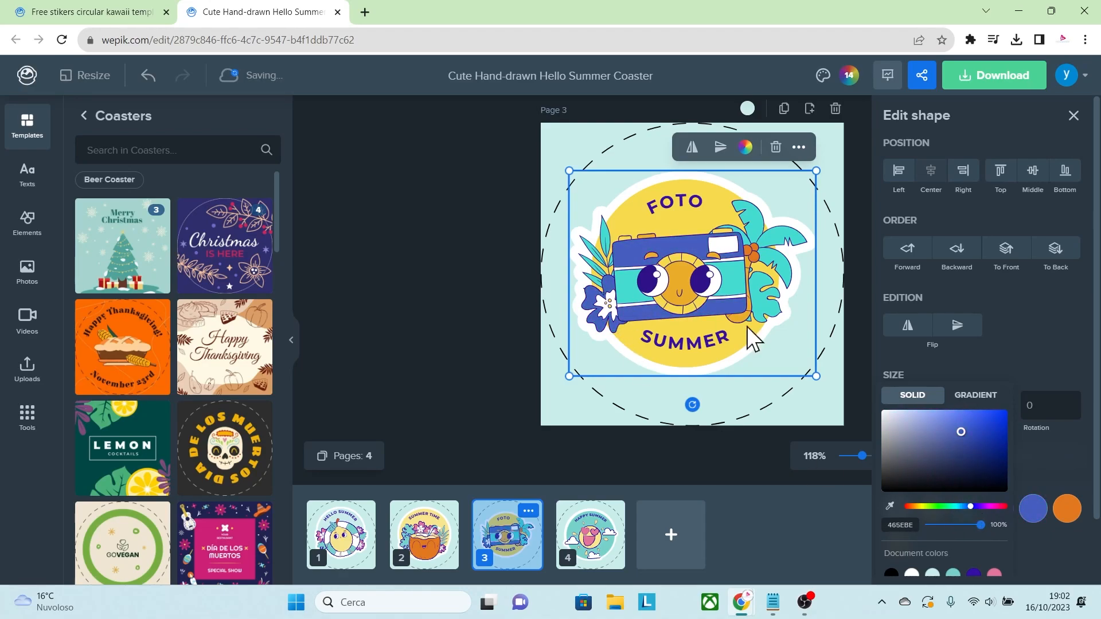
pyautogui.click(1057, 565)
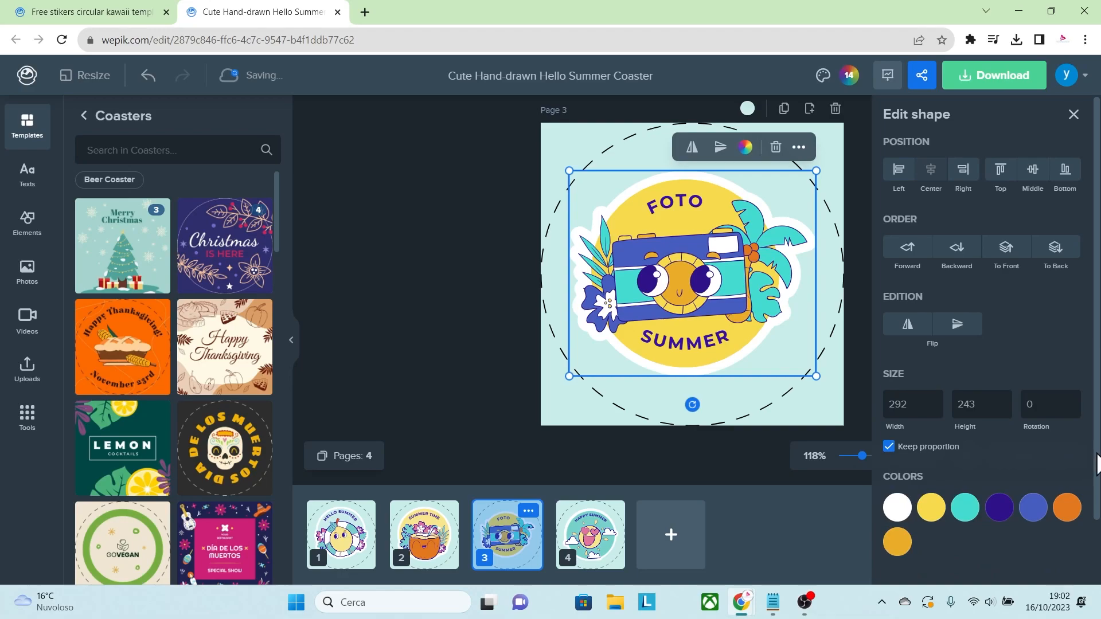
pyautogui.scroll(-1, 1003, 528)
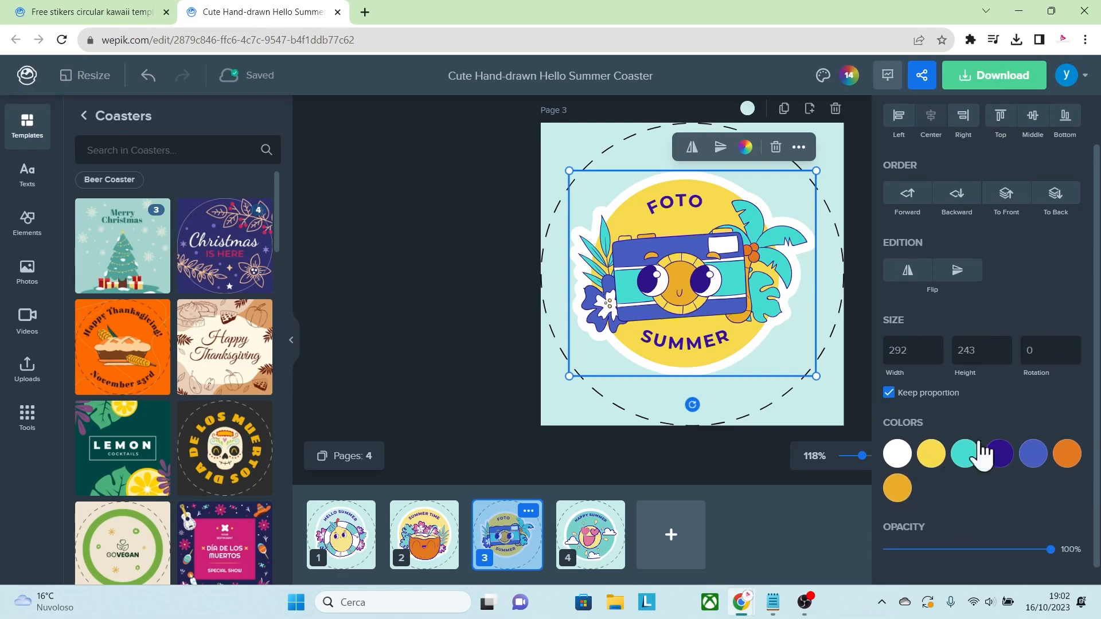
pyautogui.click(446, 265)
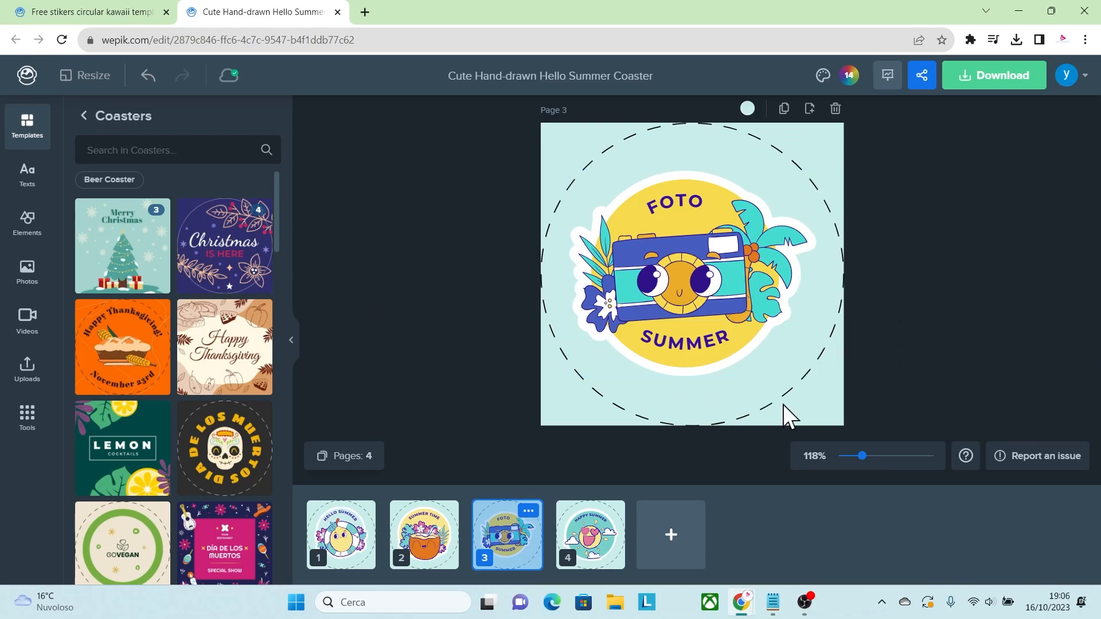
# Delete the dashed circle outline around the design on pages 3, 2 and 1.
pyautogui.click(781, 399)
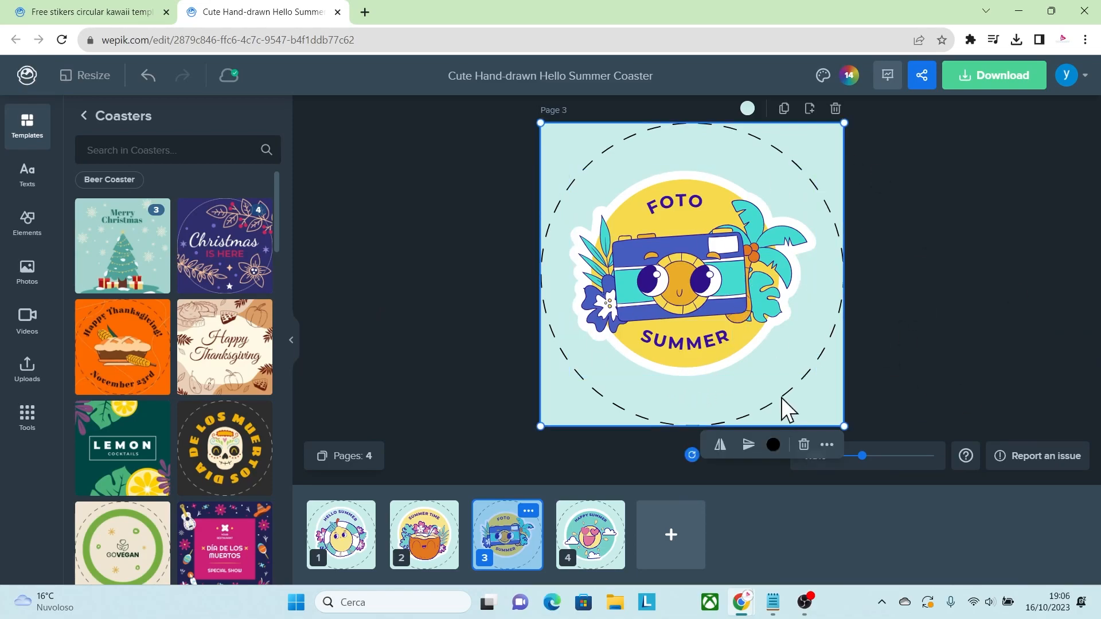
pyautogui.moveTo(819, 361)
pyautogui.mouseDown()
pyautogui.moveTo(796, 367)
pyautogui.moveTo(813, 371)
pyautogui.moveTo(808, 363)
pyautogui.mouseUp()
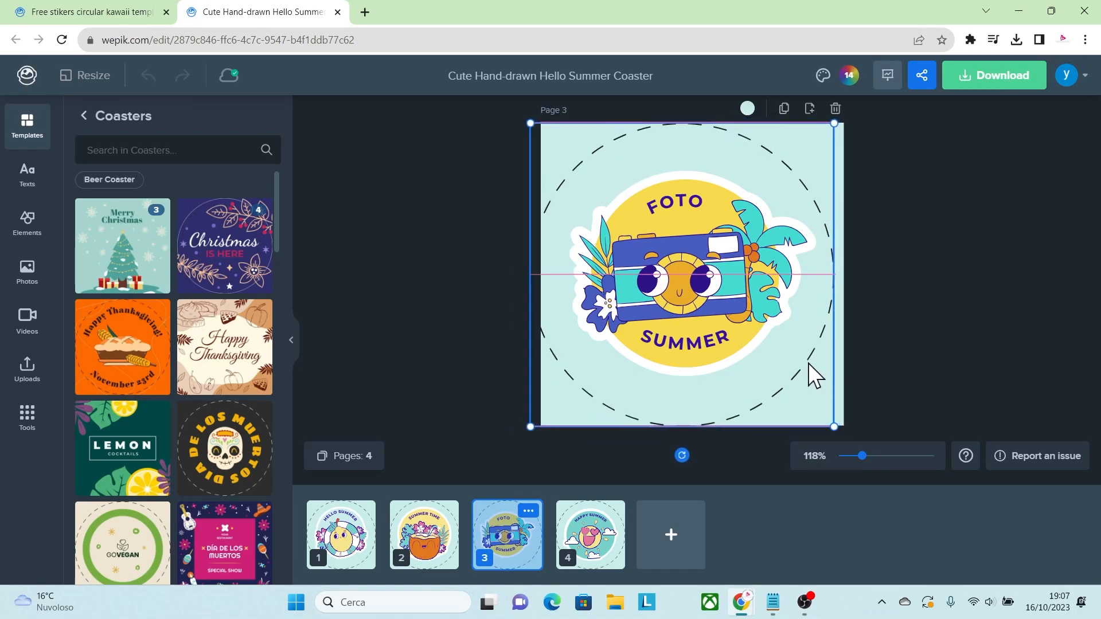
pyautogui.press('Delete')
pyautogui.click(449, 553)
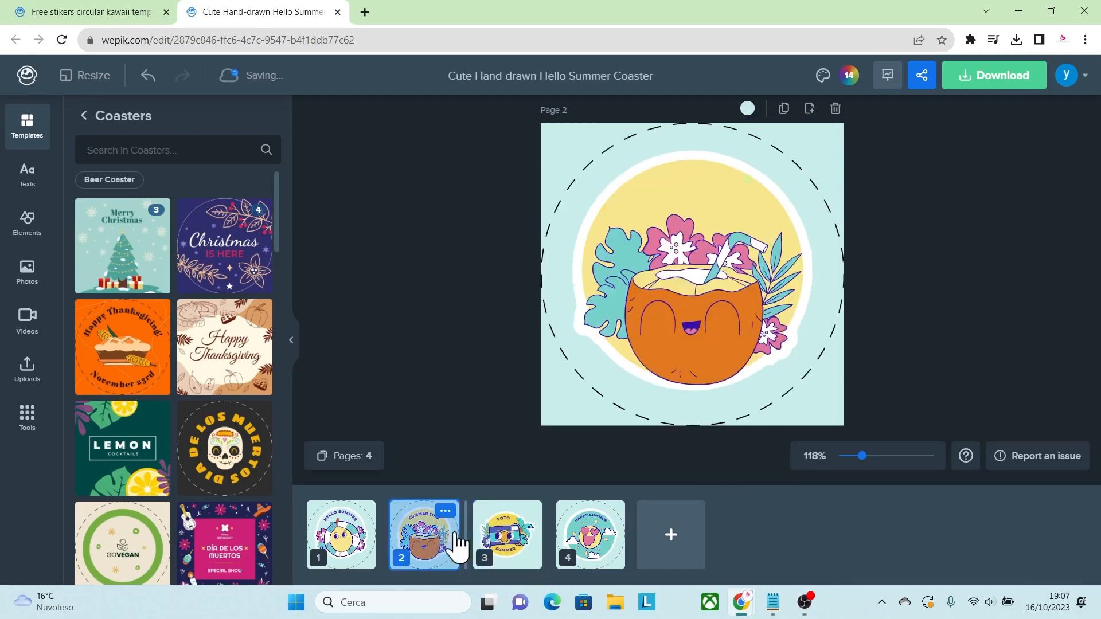
pyautogui.click(826, 370)
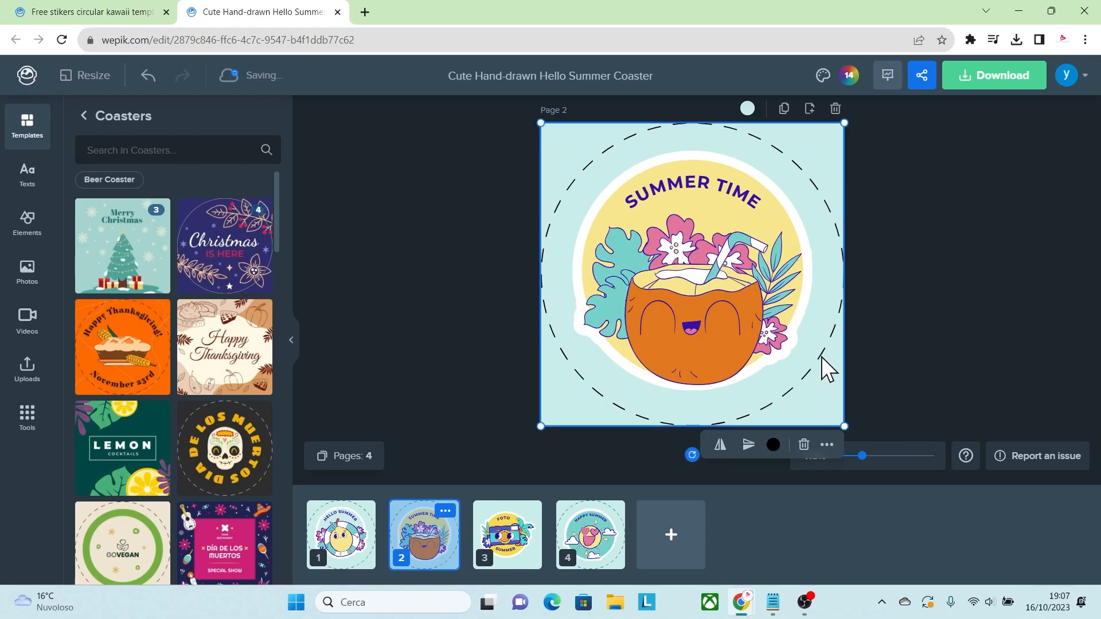
pyautogui.press('Delete')
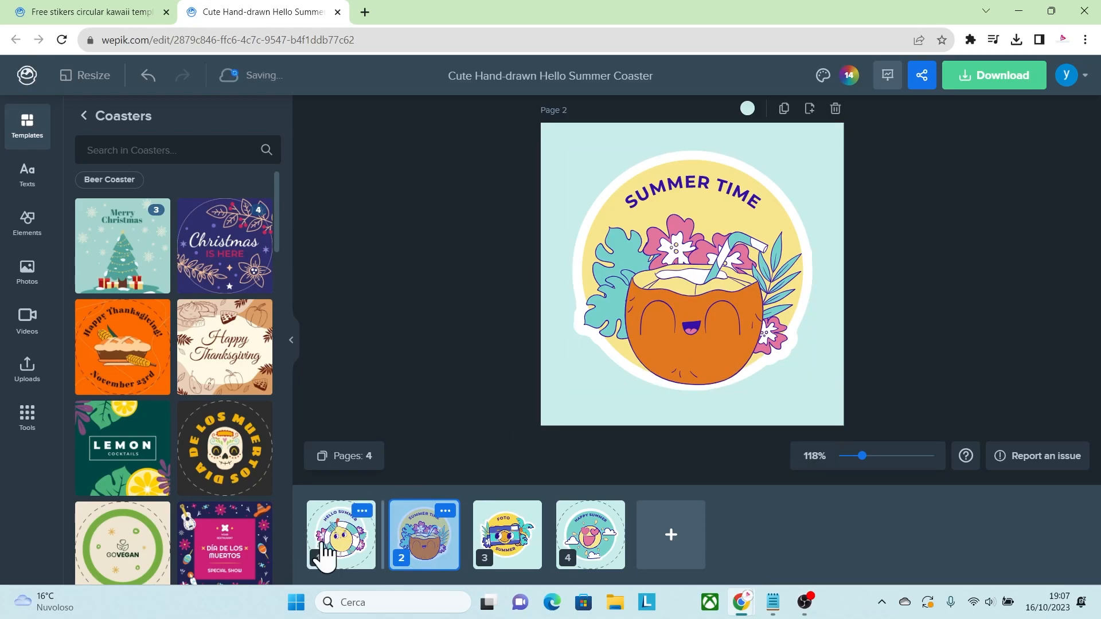
pyautogui.click(322, 552)
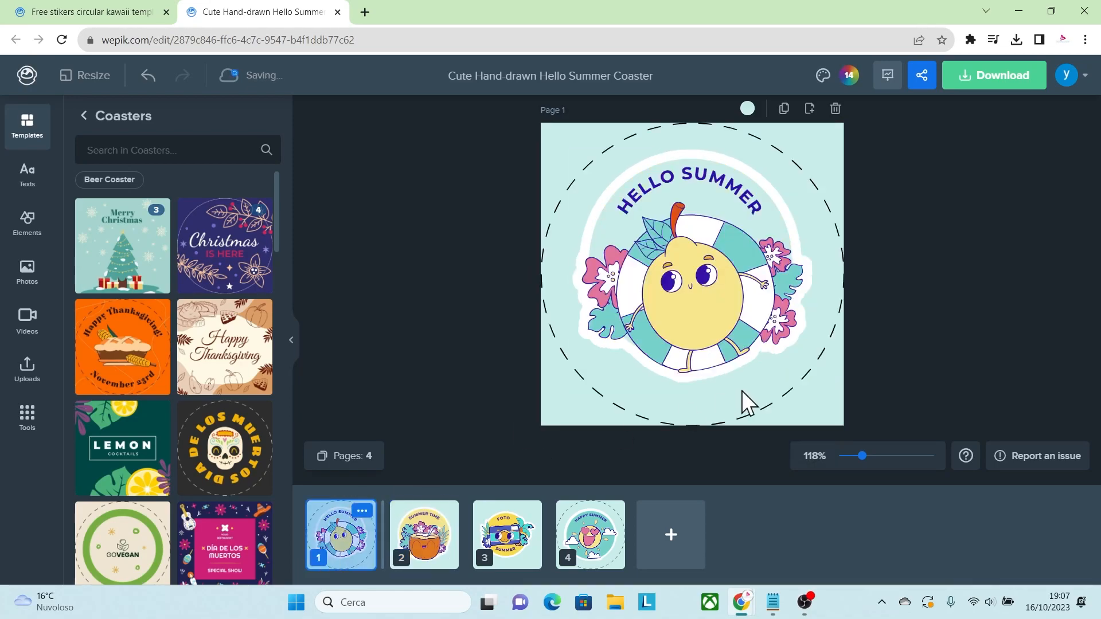
pyautogui.click(797, 387)
pyautogui.press('Delete')
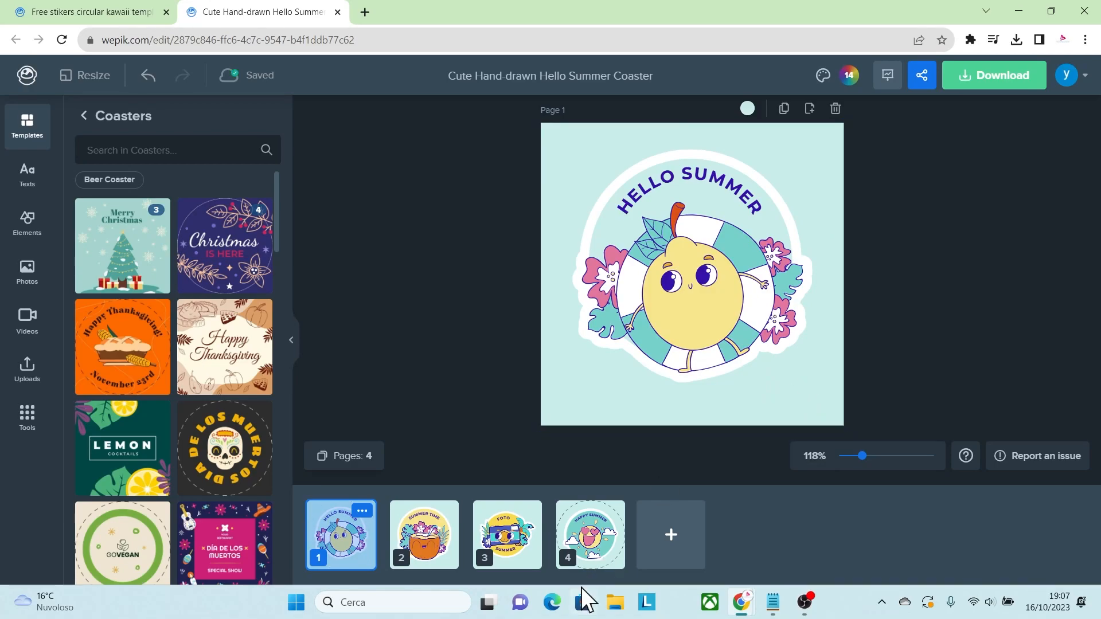
# Delete the dashed circle outline around the sun sticker on page 4.
pyautogui.click(594, 555)
pyautogui.click(821, 361)
pyautogui.press('Delete')
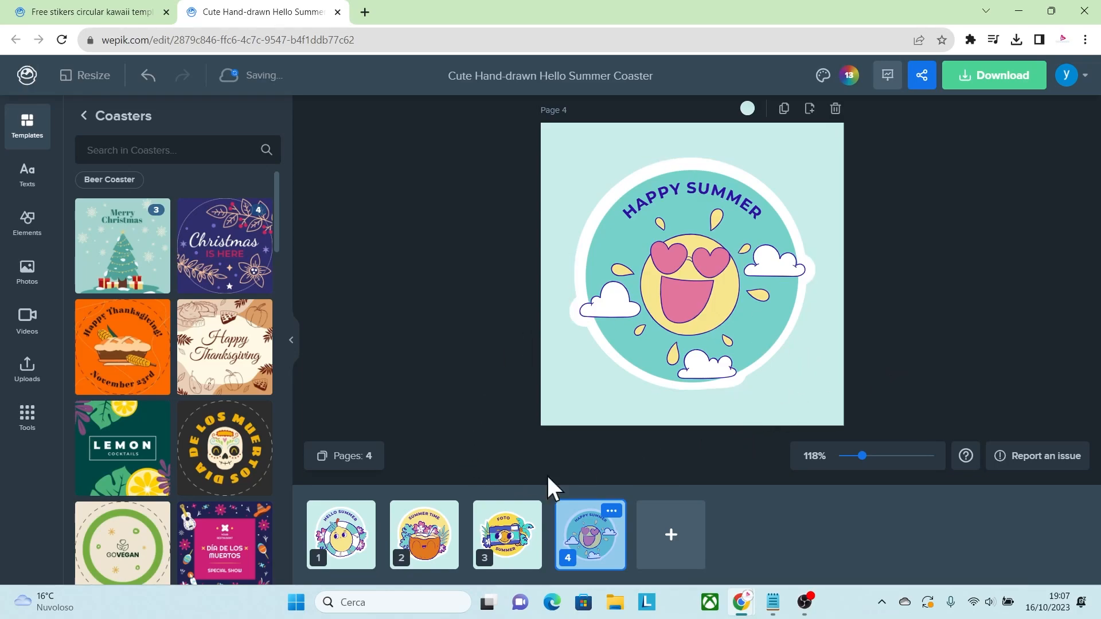
# Download all four pages of the coaster project as PNG images at 1x size.
pyautogui.click(994, 81)
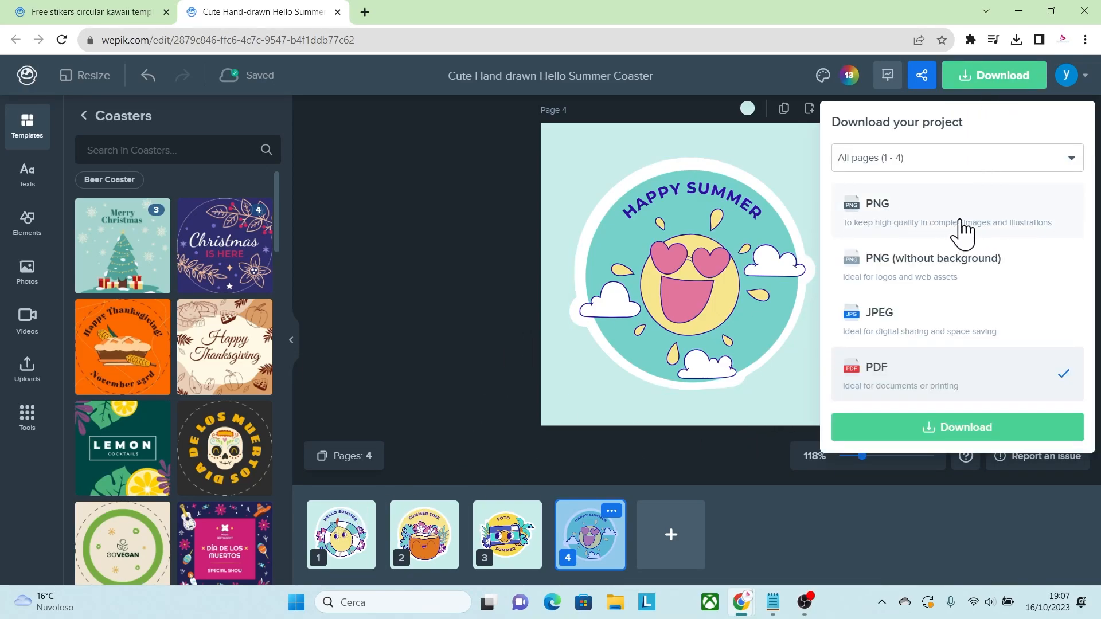
pyautogui.click(940, 225)
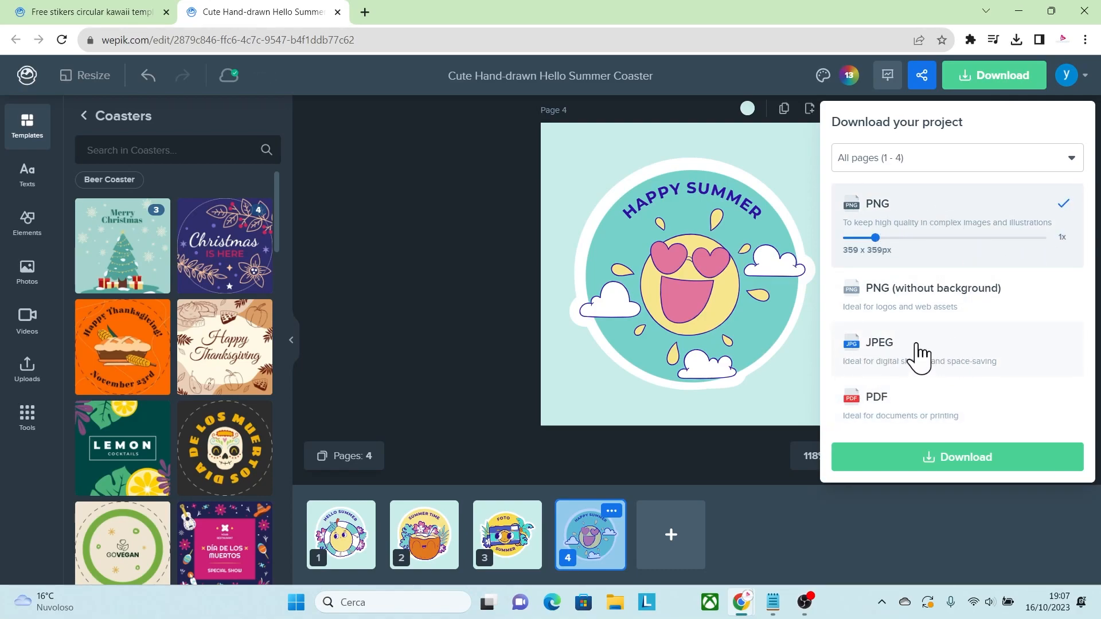
pyautogui.click(957, 463)
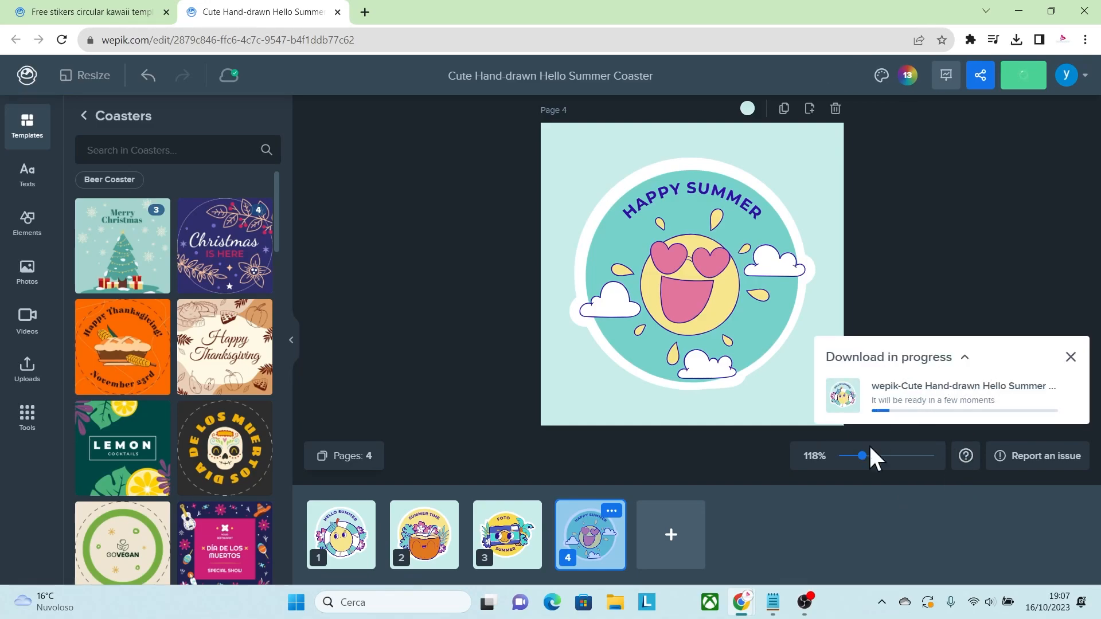
# Open the downloaded zip archive in File Explorer, preview 0.png and close the preview.
pyautogui.click(1011, 41)
pyautogui.click(973, 122)
pyautogui.click(224, 127)
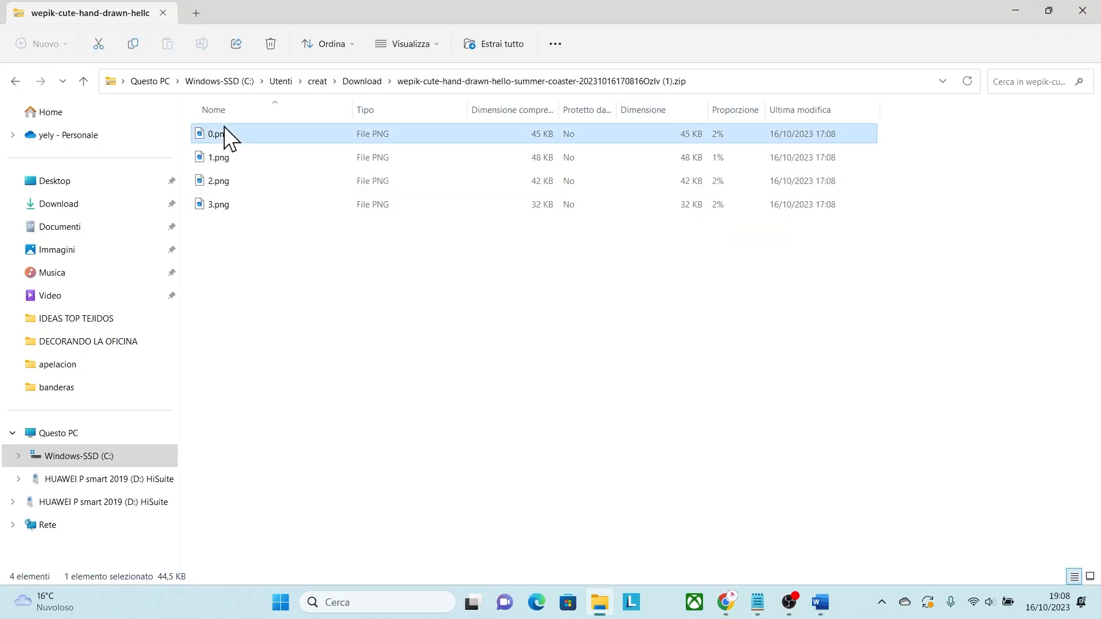
pyautogui.doubleClick(224, 127)
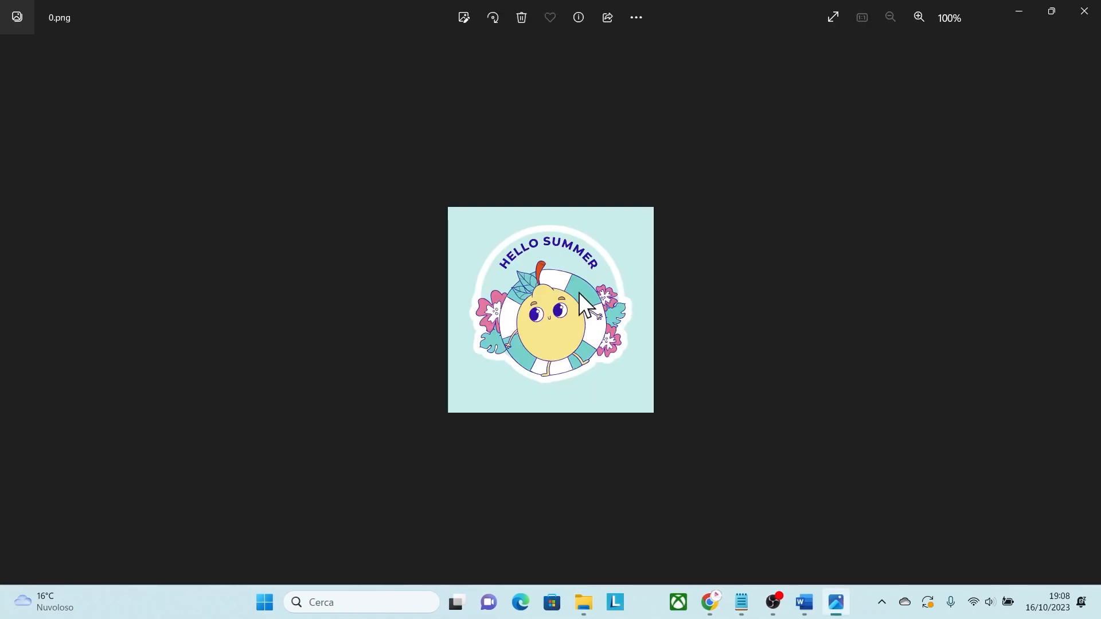
pyautogui.click(1084, 11)
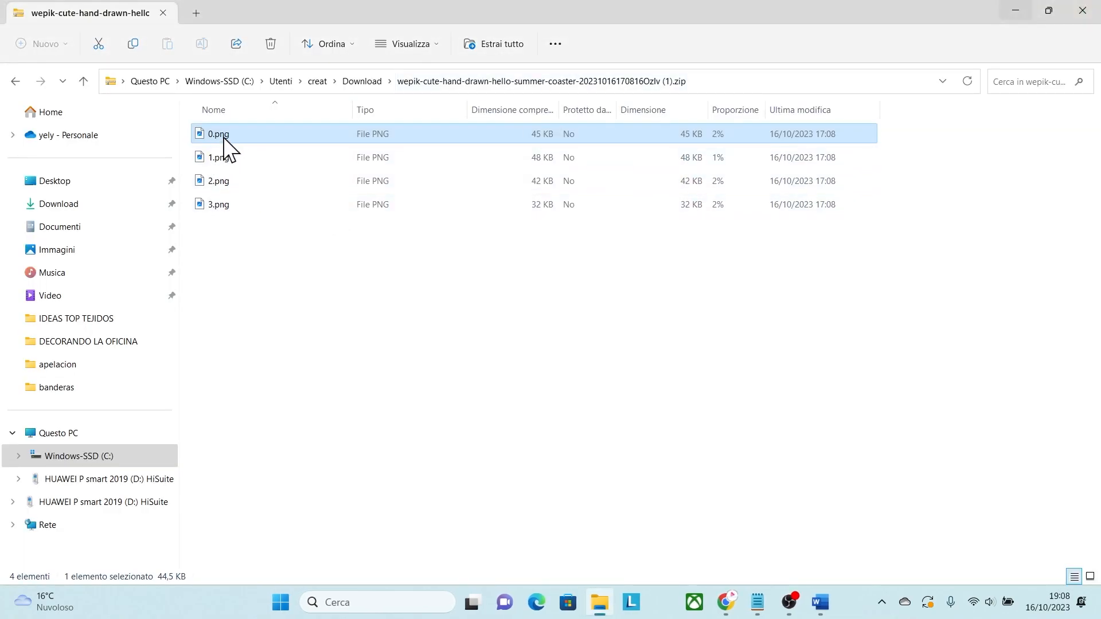
# Copy 0.png and 1.png from the archive and paste them one after the other into the blank Word document.
pyautogui.click(820, 602)
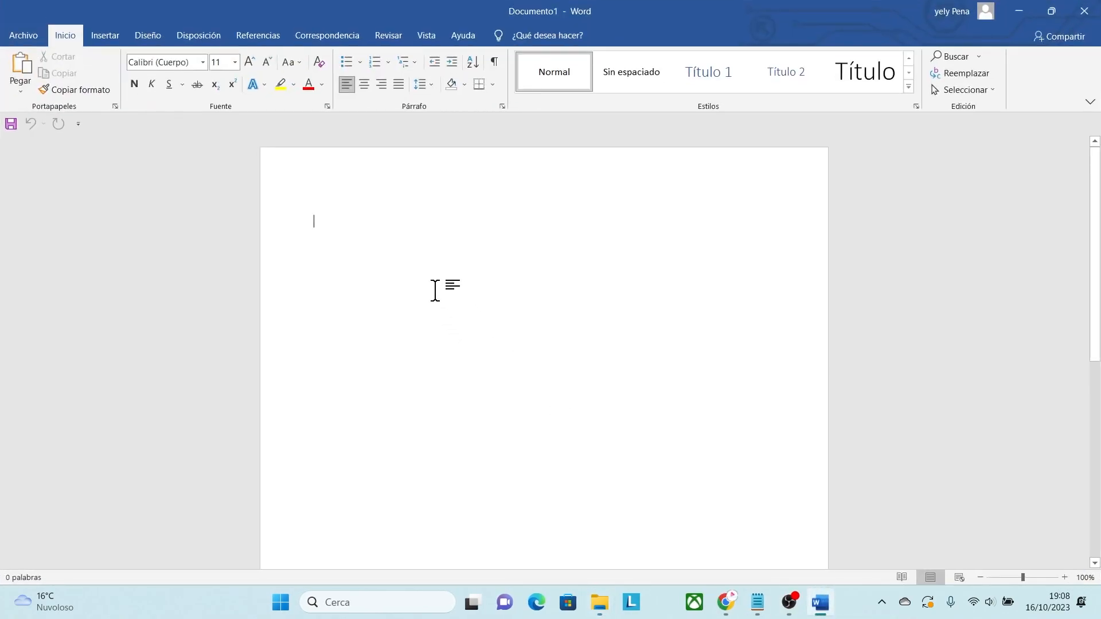
pyautogui.hotkey('ctrl', 'v')
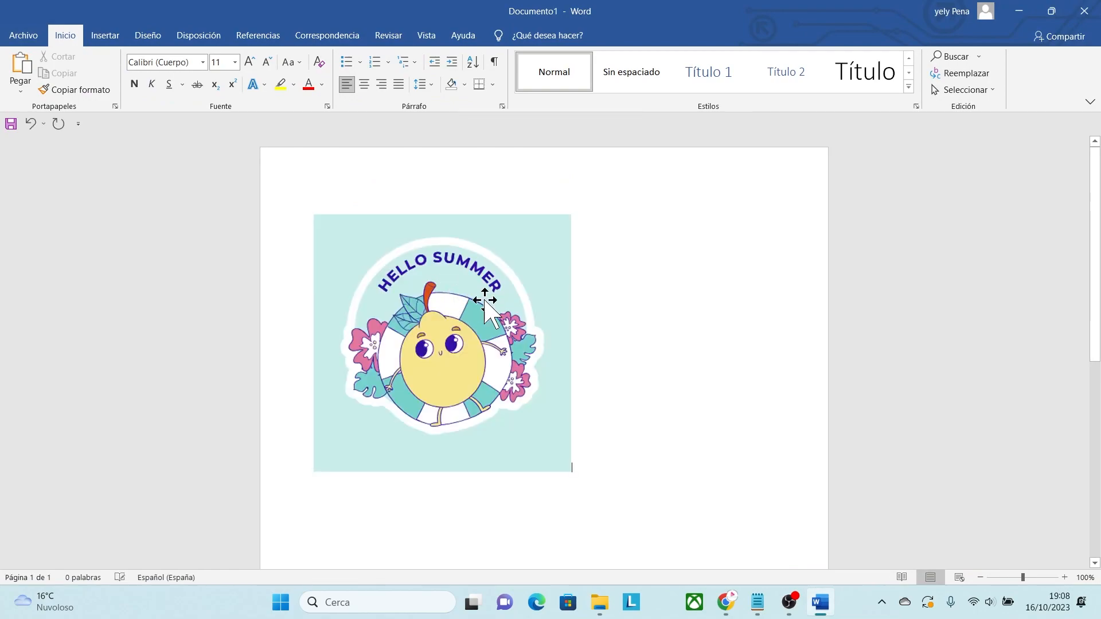
pyautogui.click(1019, 11)
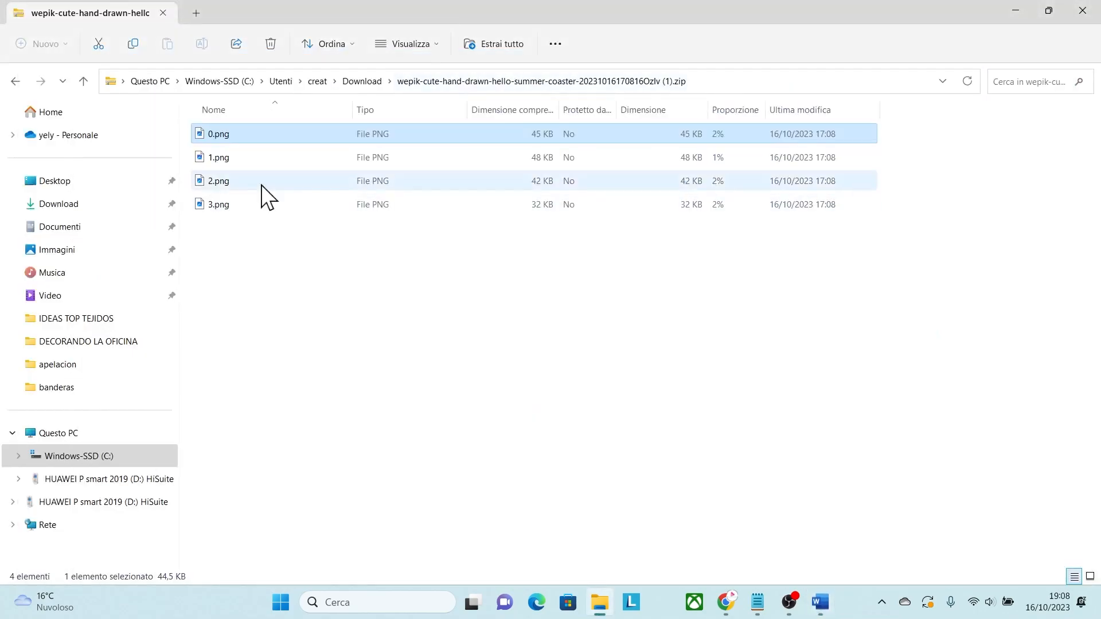
pyautogui.click(226, 161)
pyautogui.click(820, 602)
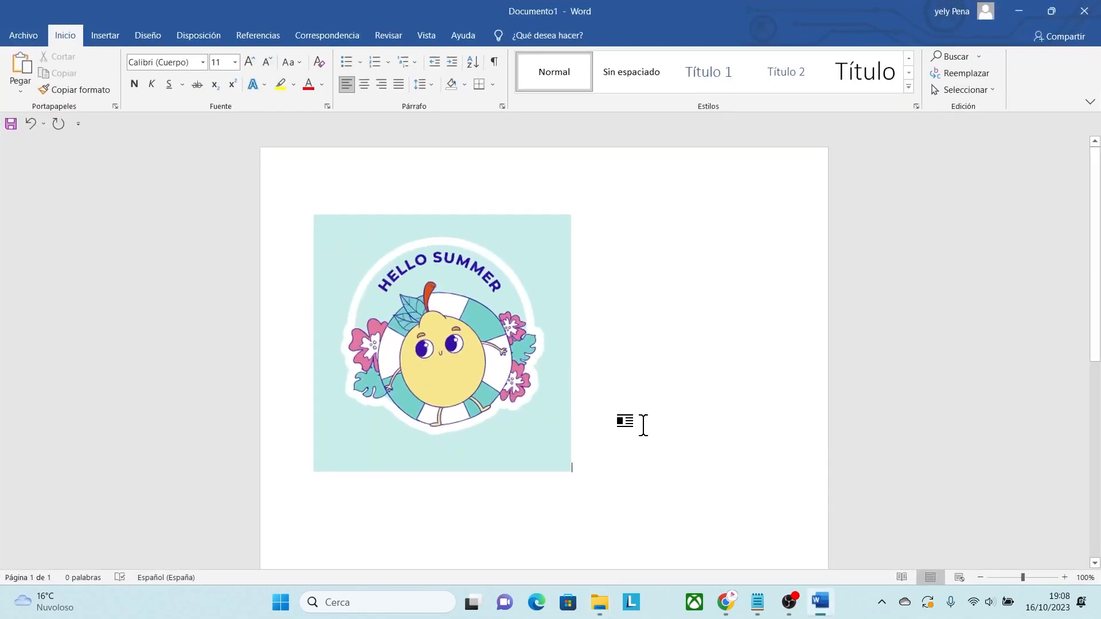
pyautogui.hotkey('ctrl', 'v')
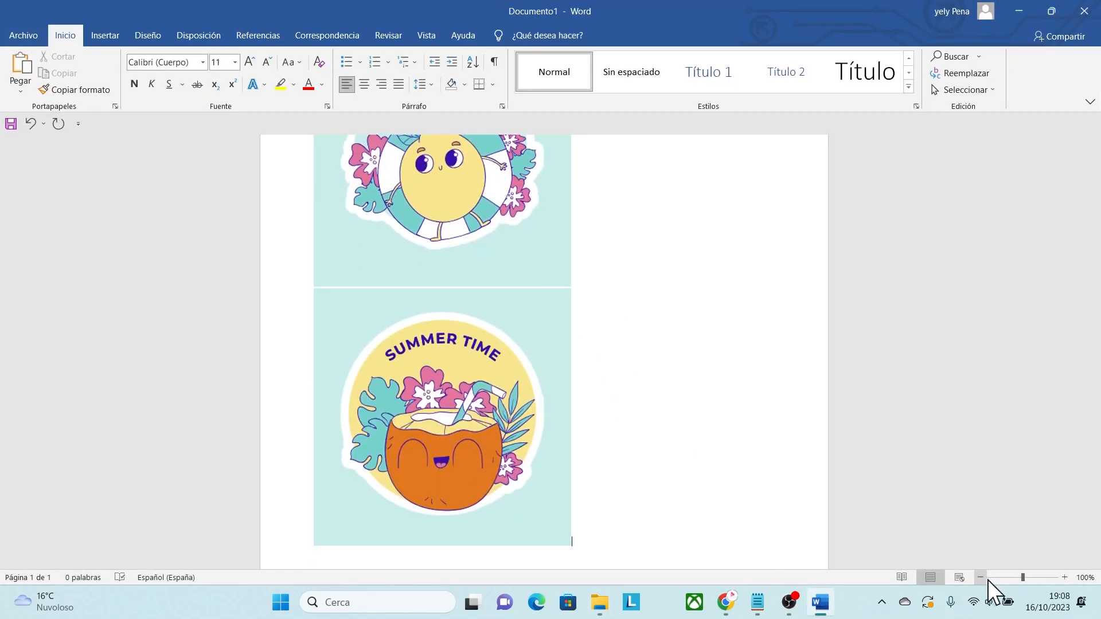
# Set the SUMMER TIME image's text wrapping to Detrás del texto and place it directly to the right of the HELLO SUMMER image.
pyautogui.click(1015, 577)
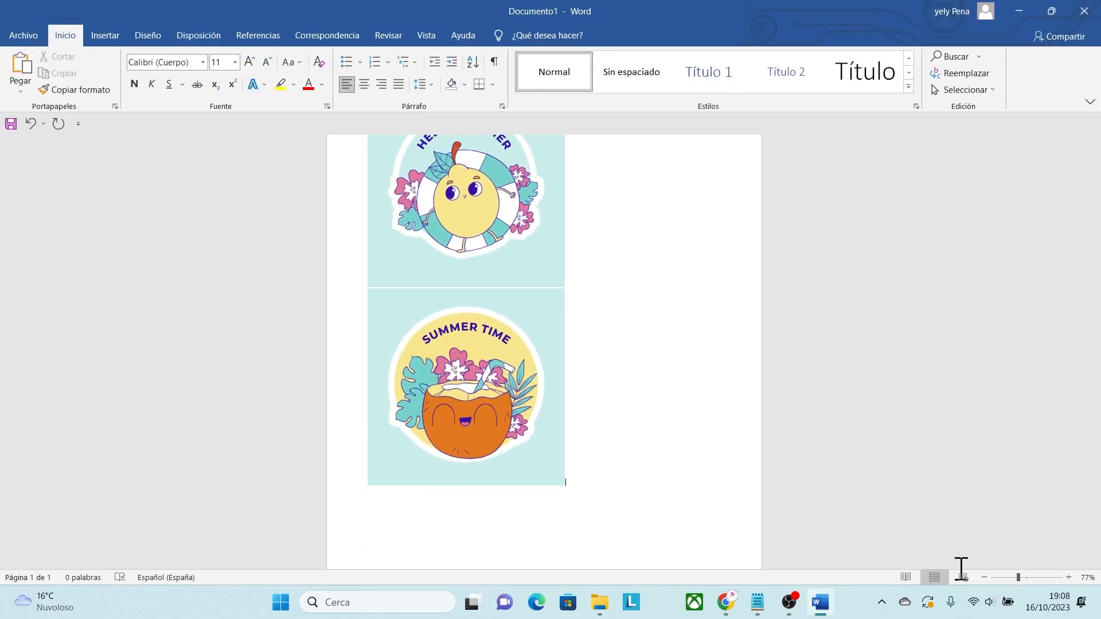
pyautogui.scroll(2, 465, 344)
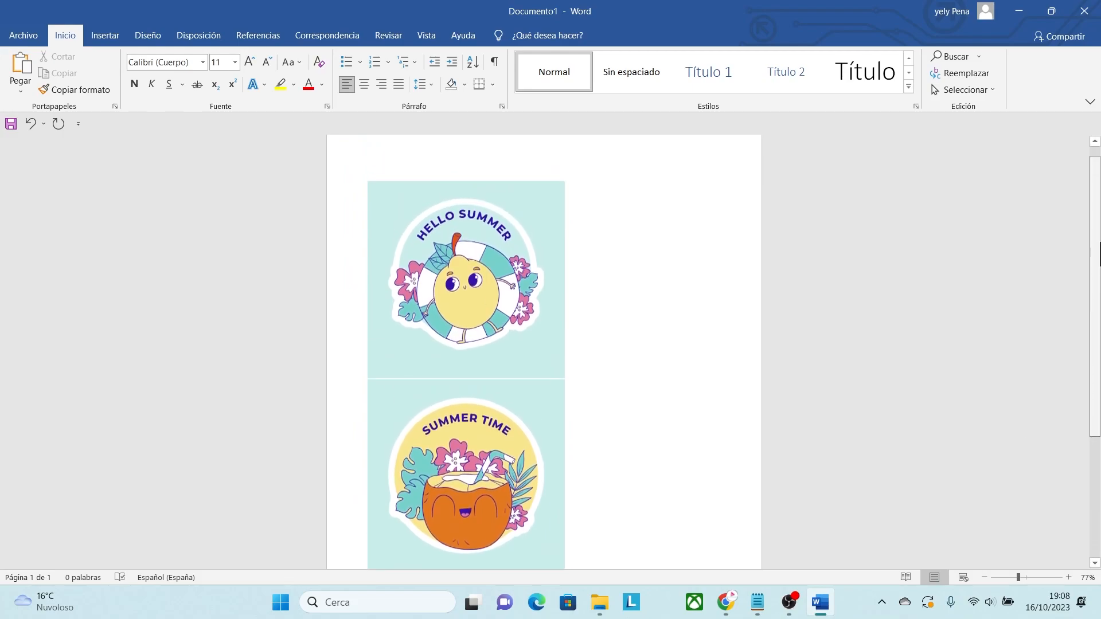
pyautogui.click(491, 436)
pyautogui.rightClick(491, 435)
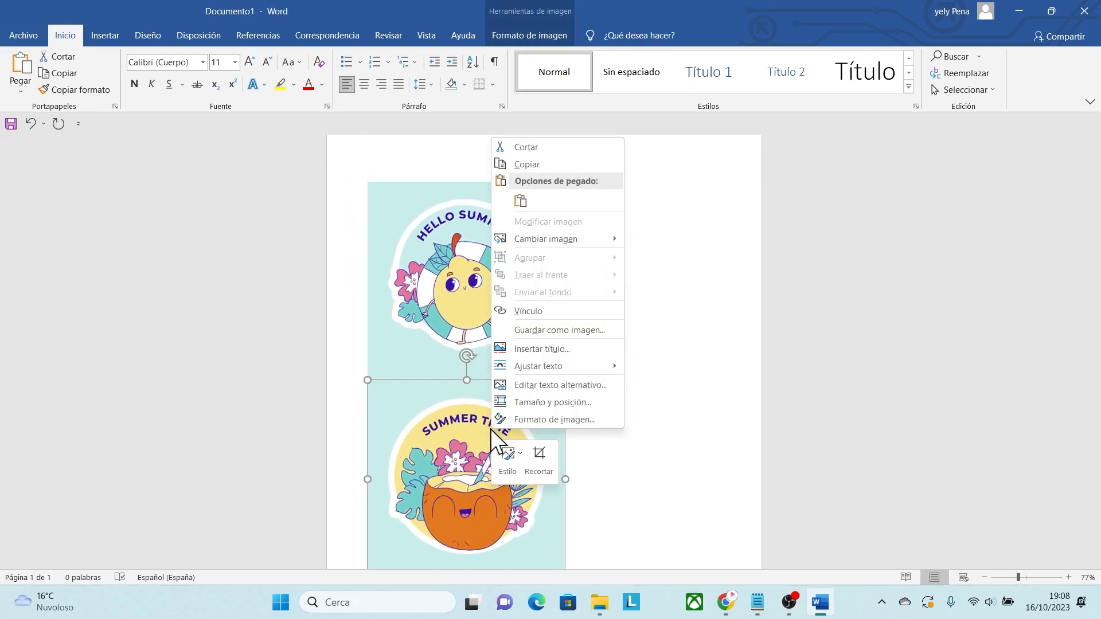
pyautogui.moveTo(607, 367)
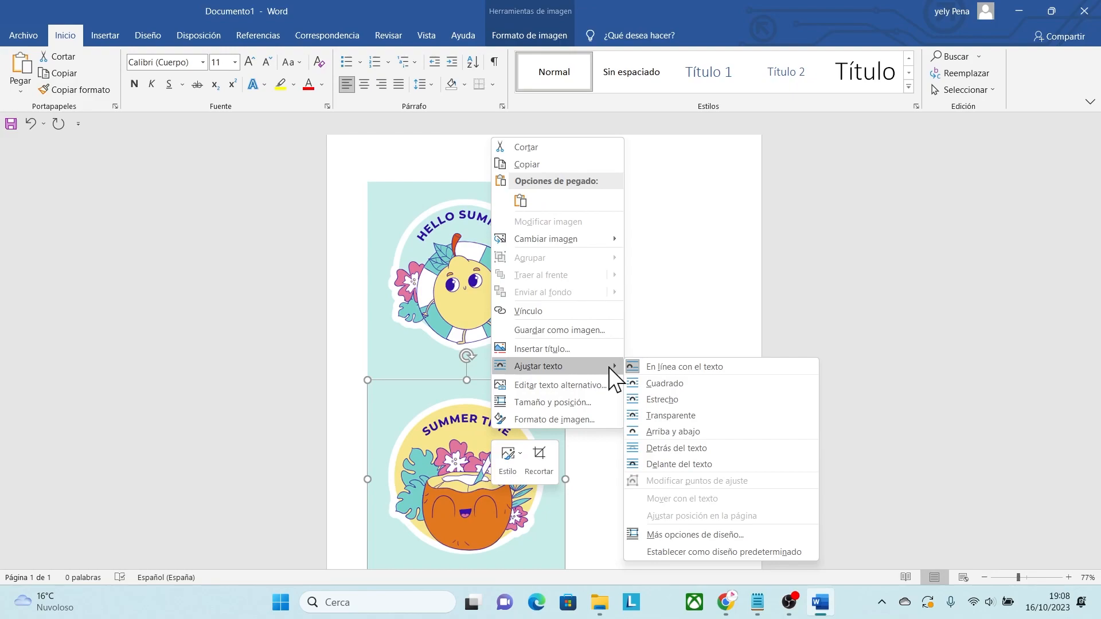
pyautogui.click(659, 449)
pyautogui.moveTo(434, 486); pyautogui.dragTo(629, 295)
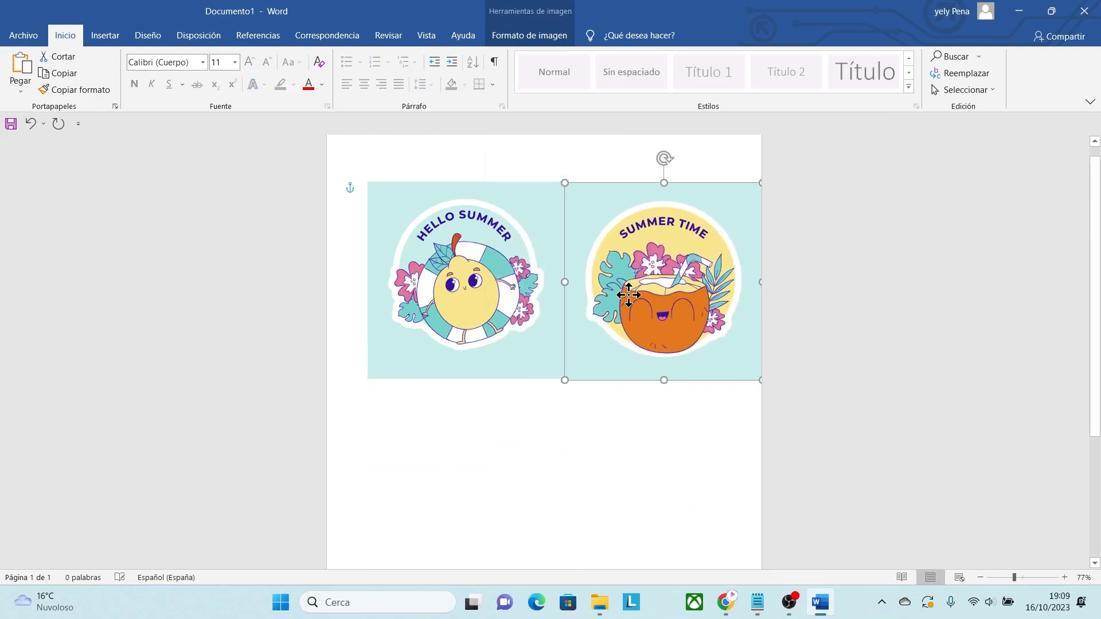
# Put the HELLO SUMMER image behind the text and shift both images slightly left so they sit side by side within the page.
pyautogui.click(482, 337)
pyautogui.rightClick(485, 339)
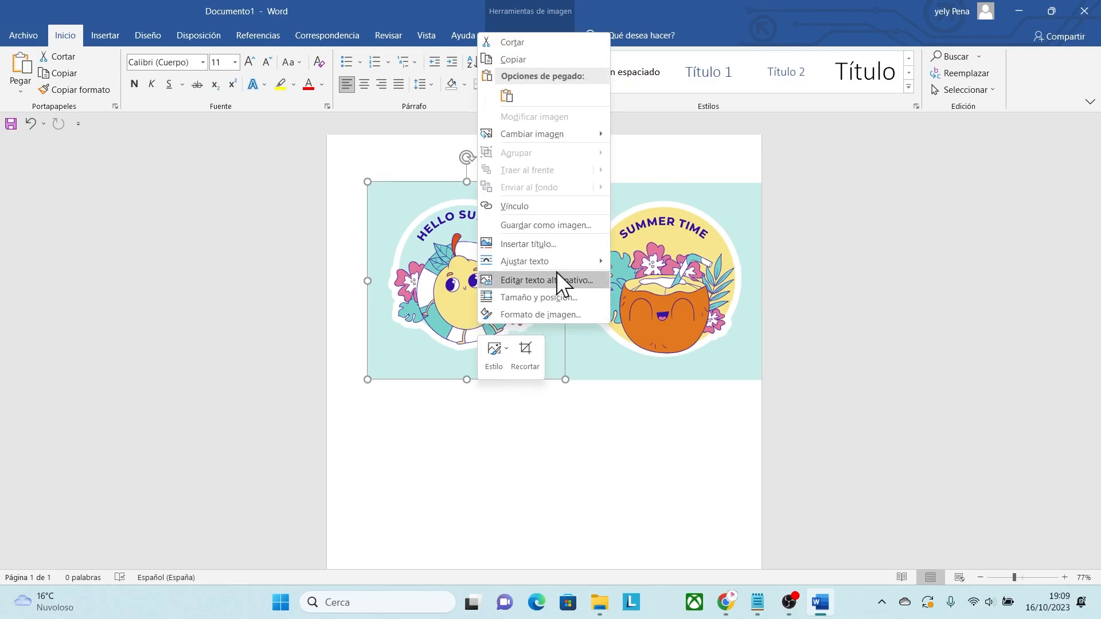
pyautogui.moveTo(566, 263)
pyautogui.click(647, 345)
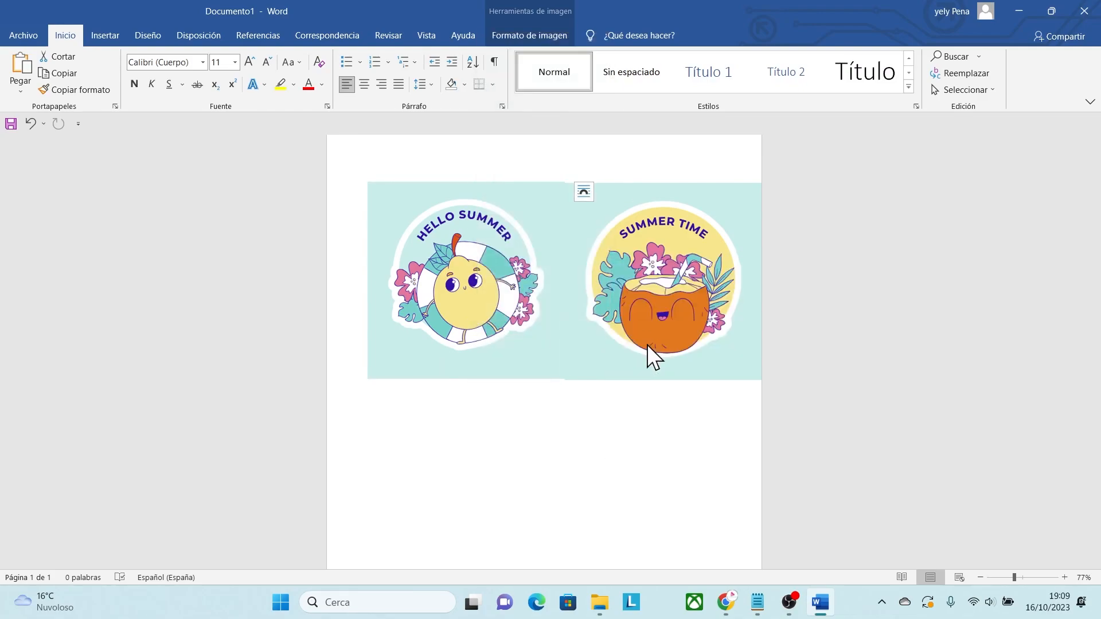
pyautogui.moveTo(519, 279); pyautogui.dragTo(492, 278)
pyautogui.moveTo(693, 328); pyautogui.dragTo(664, 322)
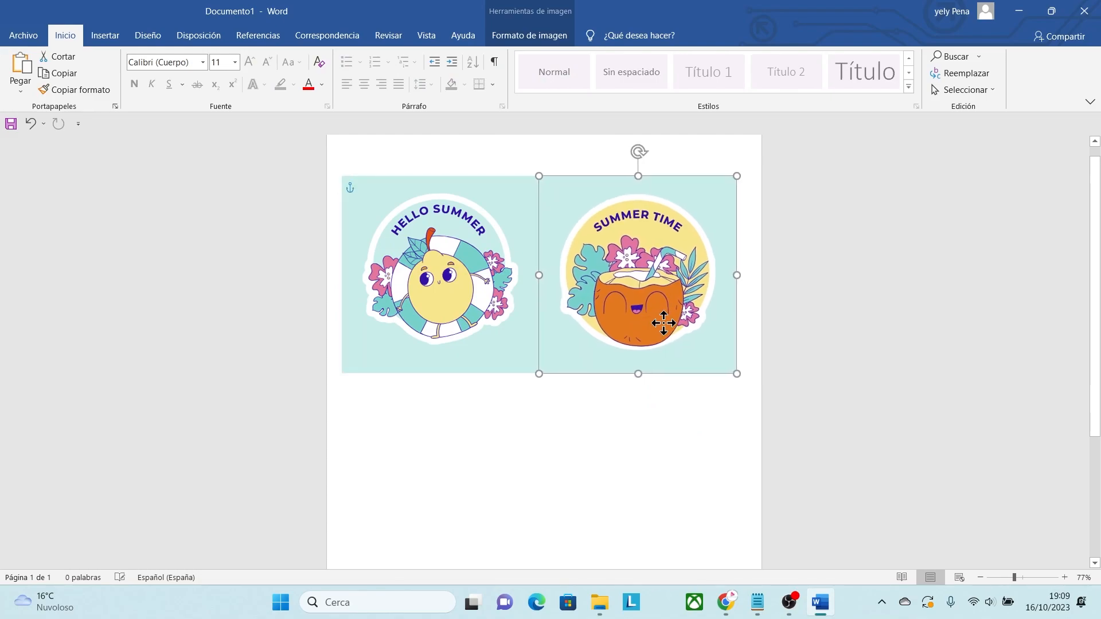
pyautogui.click(663, 457)
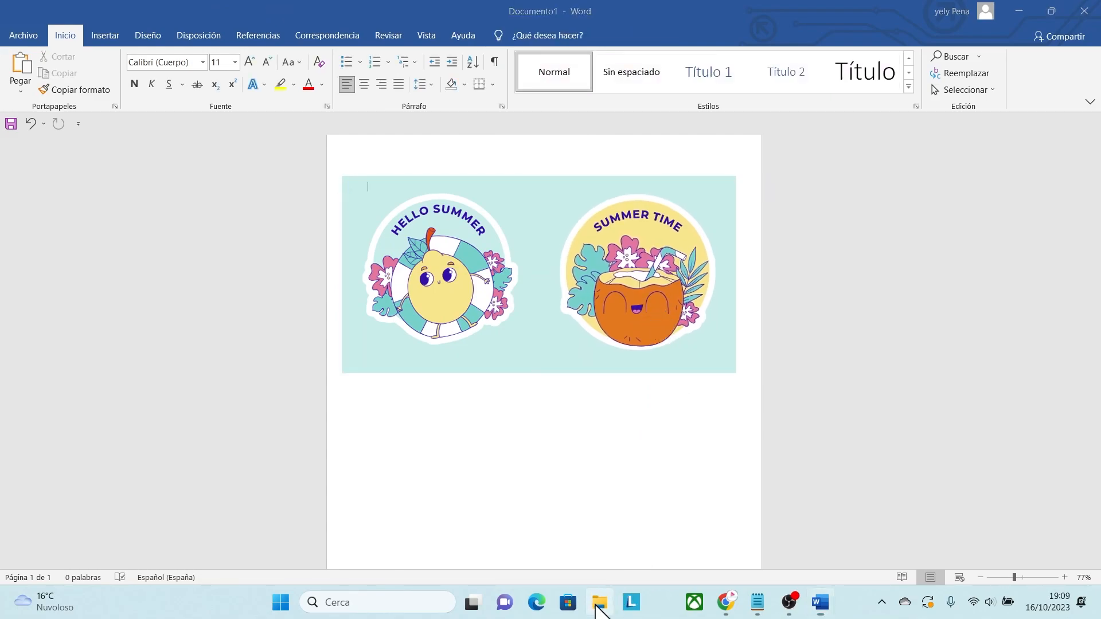
# Copy 2.png from the archive in File Explorer and paste it into the Word document.
pyautogui.click(600, 602)
pyautogui.click(220, 187)
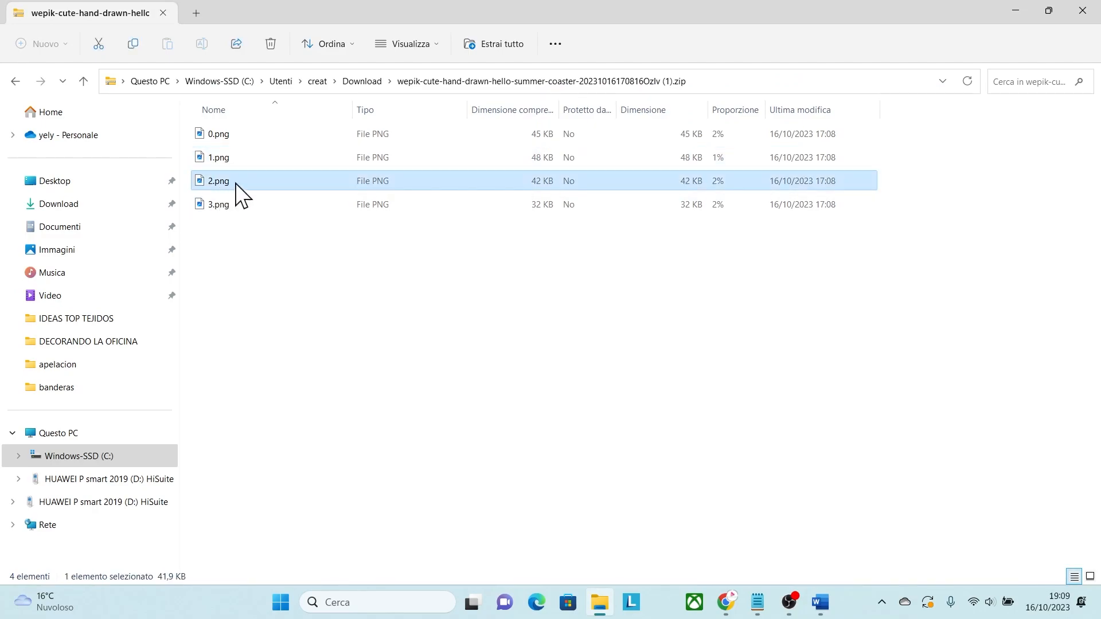
pyautogui.click(1017, 11)
pyautogui.hotkey('ctrl', 'v')
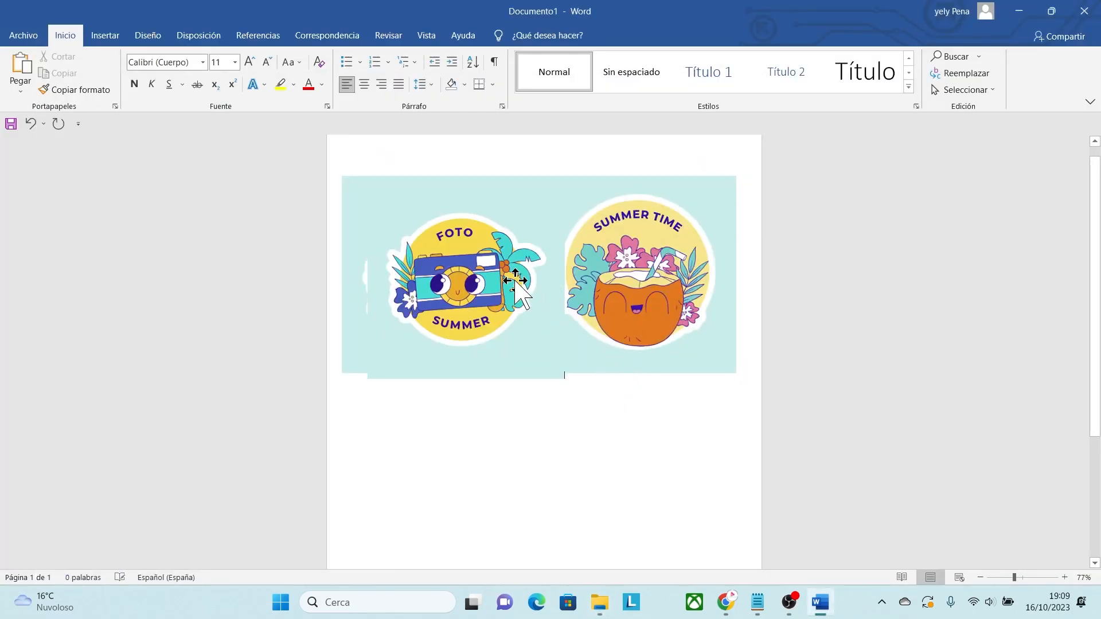
# Change the camera image's text wrapping so it moves freely and place it directly below the HELLO SUMMER image.
pyautogui.click(527, 290)
pyautogui.rightClick(484, 257)
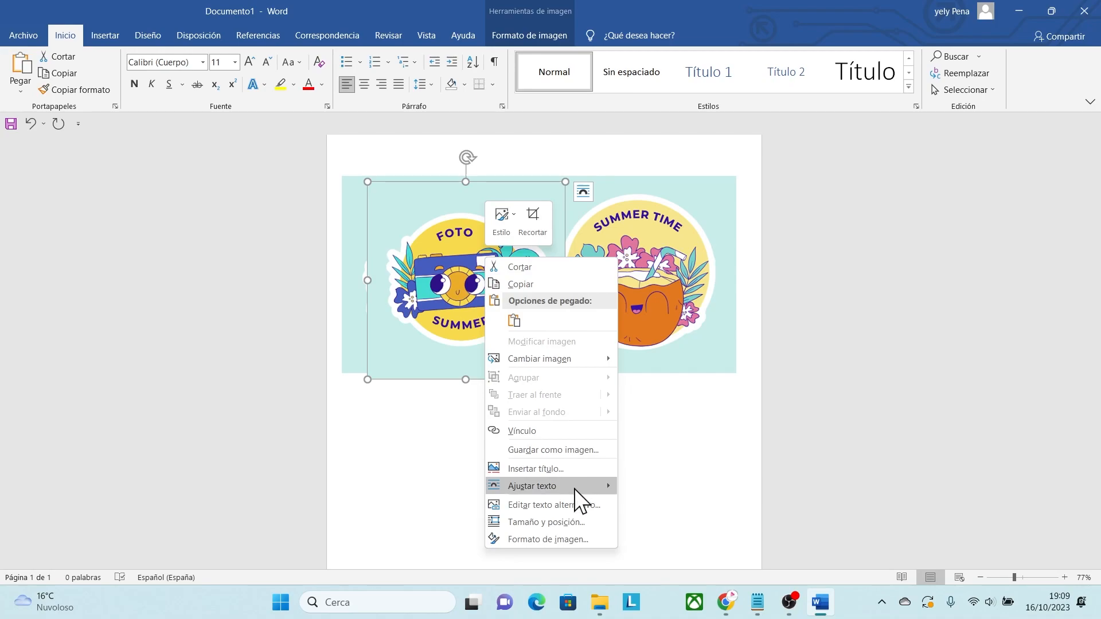
pyautogui.moveTo(574, 488)
pyautogui.click(653, 470)
pyautogui.moveTo(528, 302); pyautogui.dragTo(463, 420)
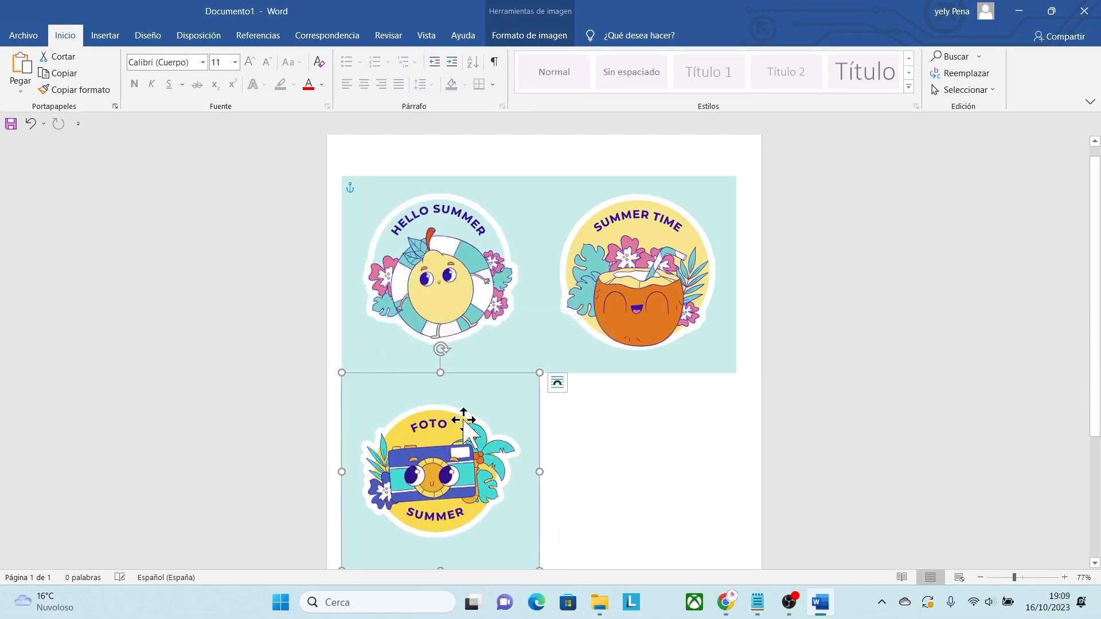
pyautogui.click(605, 437)
# Copy 3.png from the archive in File Explorer and paste it into the Word document.
pyautogui.scroll(-2, 1099, 321)
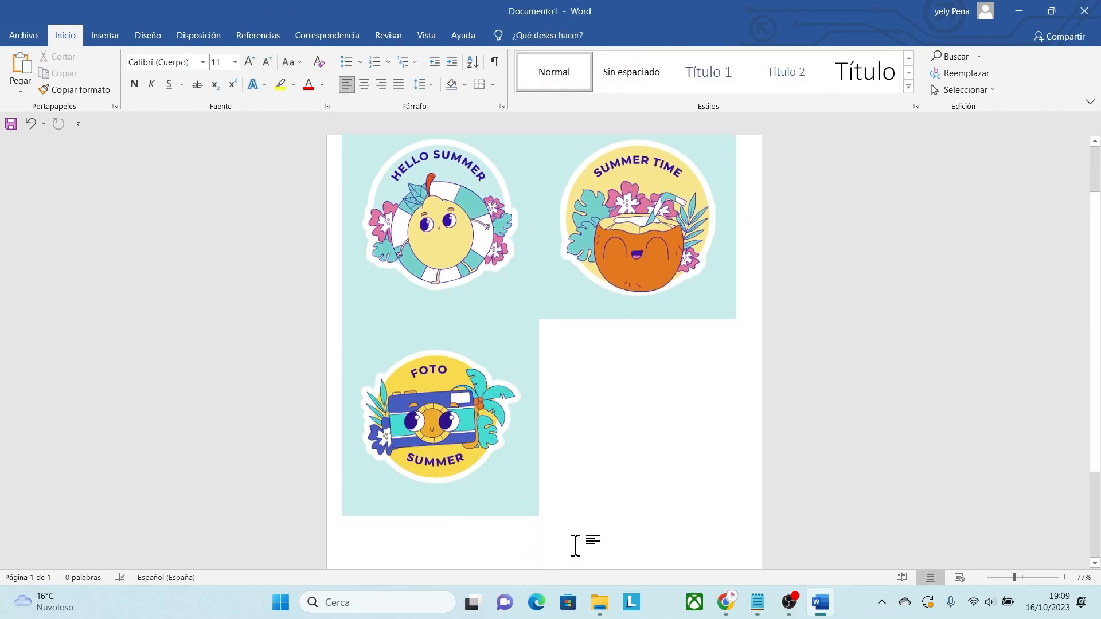
pyautogui.click(600, 602)
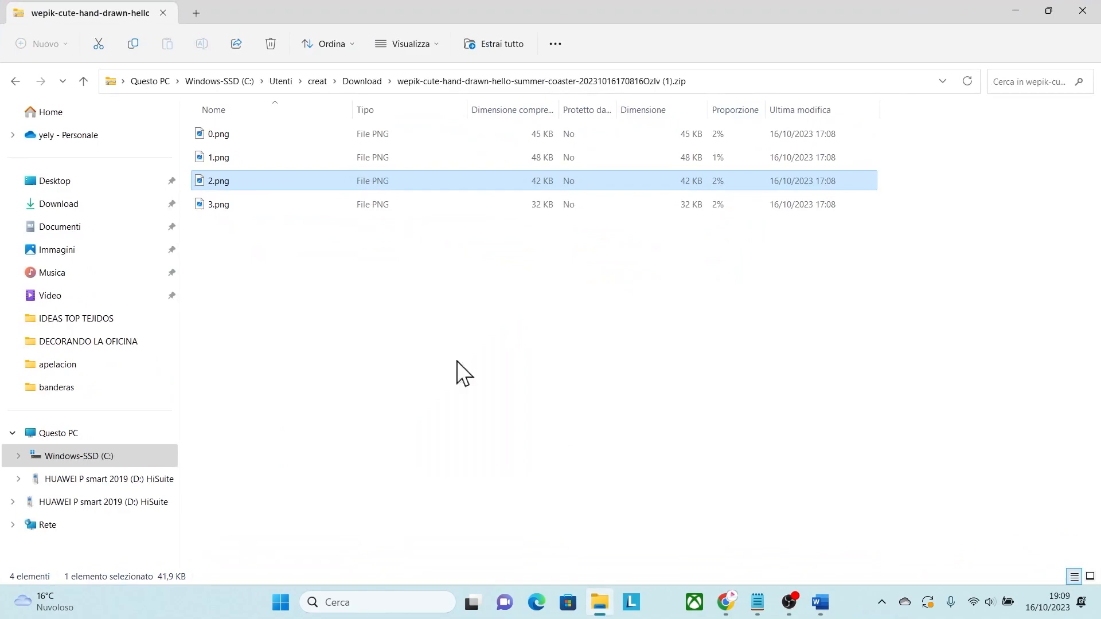
pyautogui.click(237, 207)
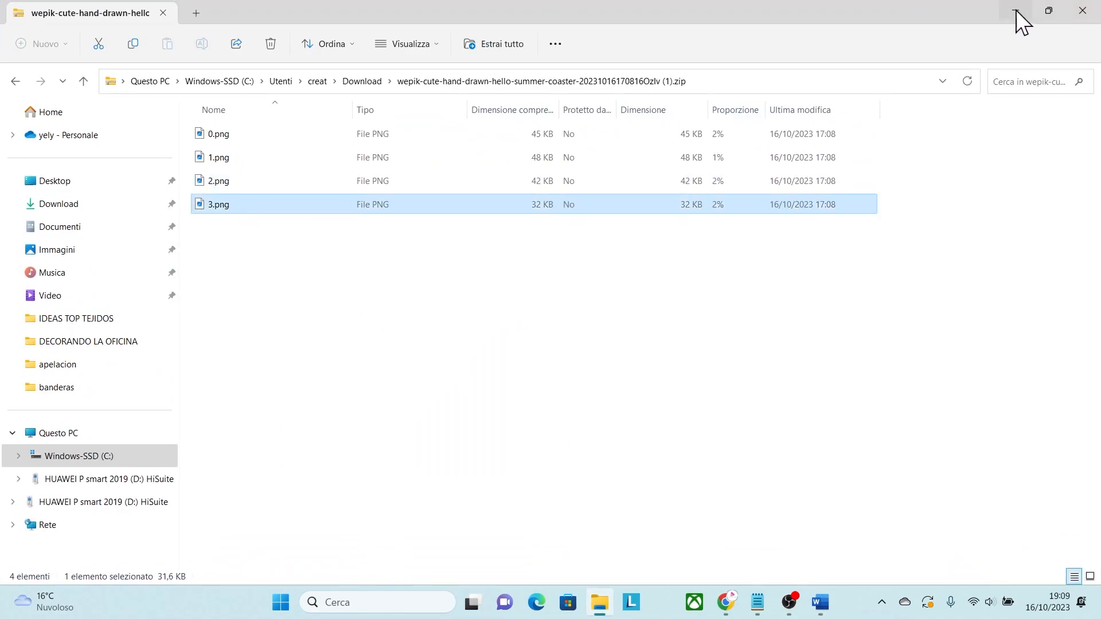
pyautogui.click(1016, 11)
pyautogui.hotkey('ctrl', 'v')
# Change the HAPPY SUMMER image's text wrapping so it moves freely and place it below SUMMER TIME, completing the two-by-two grid.
pyautogui.click(467, 229)
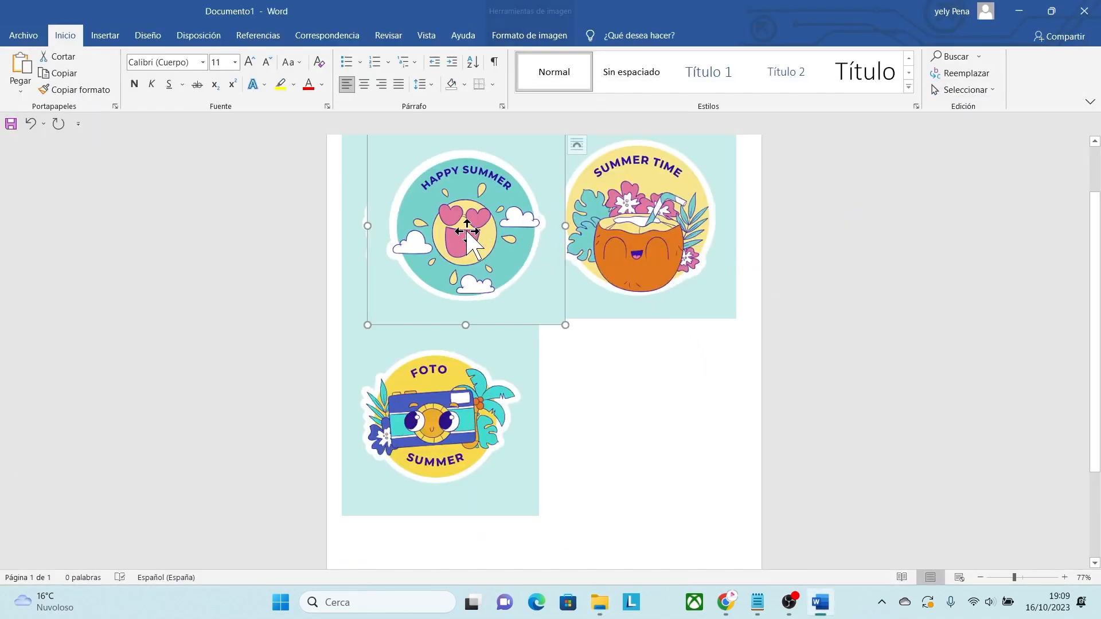
pyautogui.rightClick(480, 230)
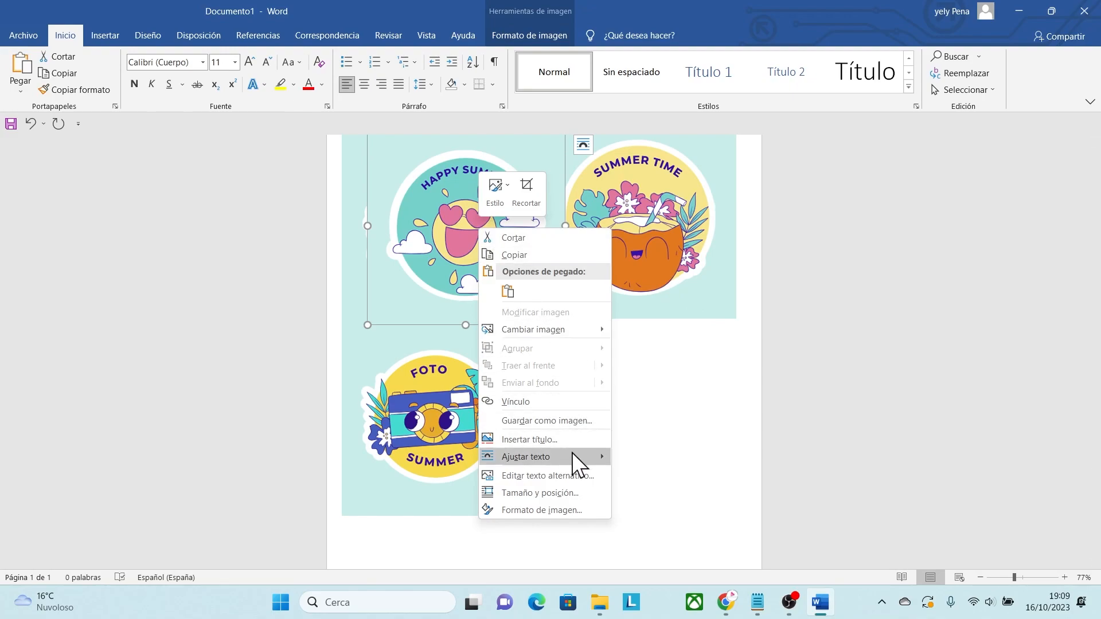
pyautogui.moveTo(573, 454)
pyautogui.click(652, 483)
pyautogui.moveTo(448, 202); pyautogui.dragTo(619, 393)
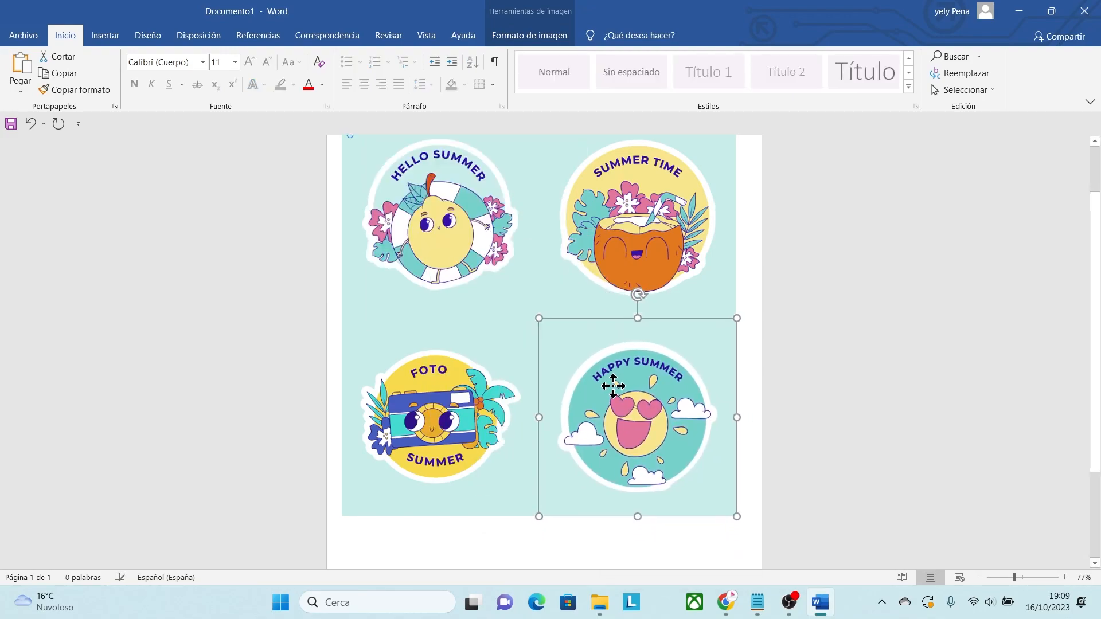
pyautogui.click(828, 352)
pyautogui.moveTo(1013, 577); pyautogui.dragTo(1006, 578)
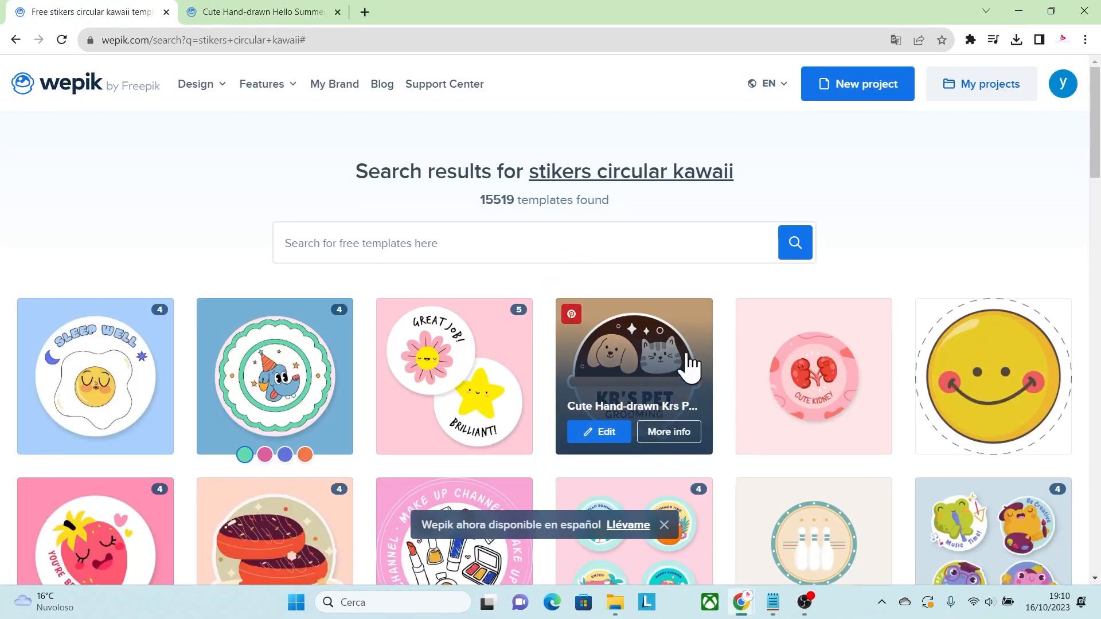
# In Wepik's sticker search results, open the Hand-drawn Colorful Kawaii Be Creative template for editing and nudge page 1's light-bulb group slightly.
pyautogui.moveTo(1093, 152); pyautogui.dragTo(1098, 309)
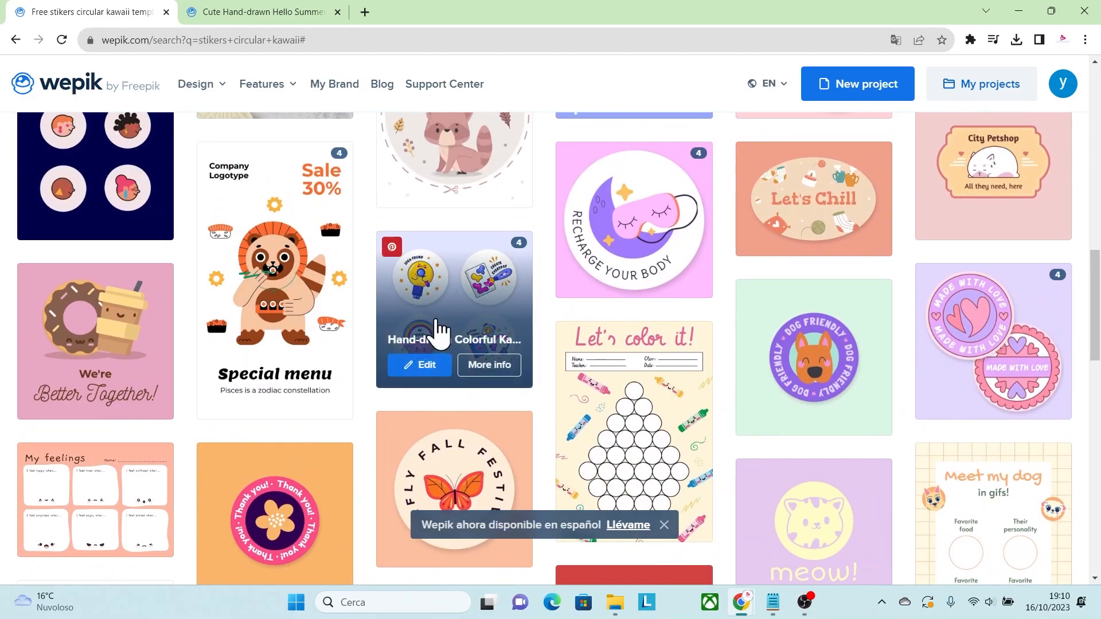
pyautogui.click(488, 370)
pyautogui.click(681, 296)
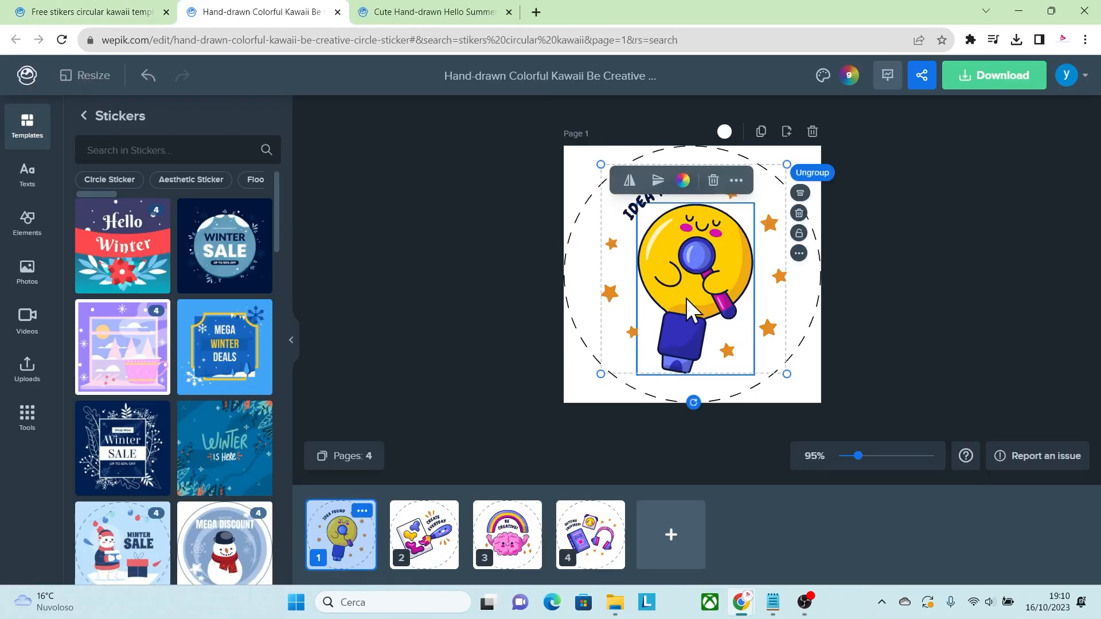
pyautogui.moveTo(687, 277)
pyautogui.mouseDown()
pyautogui.moveTo(693, 291)
pyautogui.moveTo(683, 275)
pyautogui.mouseUp()
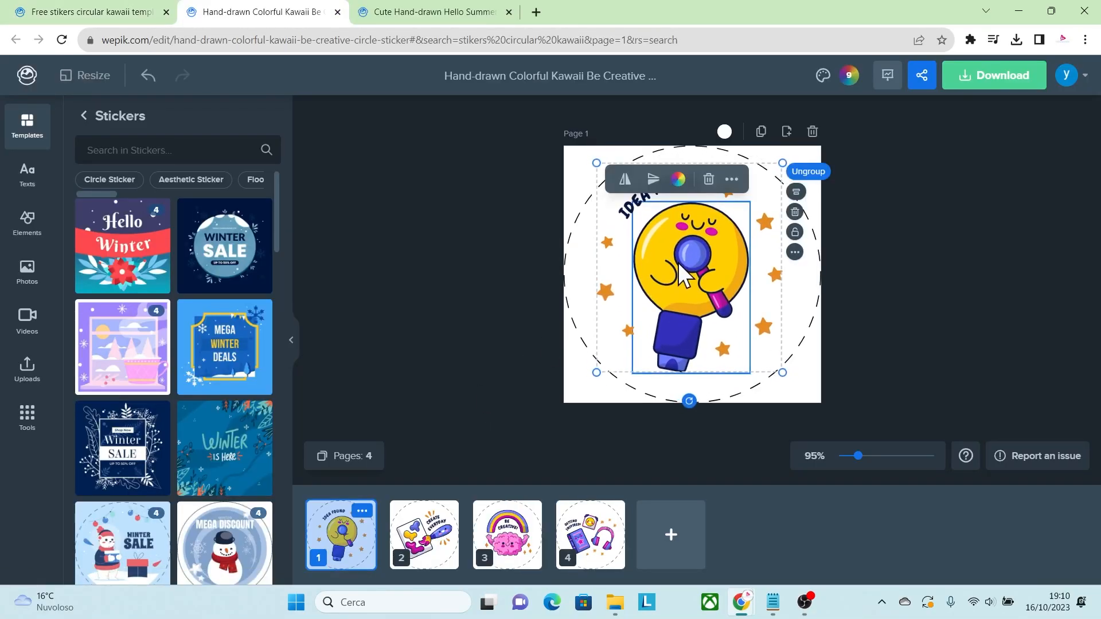
# Ungroup page 1's light-bulb artwork and nudge the bulb character on its own.
pyautogui.click(822, 171)
pyautogui.click(817, 297)
pyautogui.click(739, 293)
pyautogui.moveTo(690, 274)
pyautogui.mouseDown()
pyautogui.moveTo(669, 284)
pyautogui.moveTo(687, 274)
pyautogui.mouseUp()
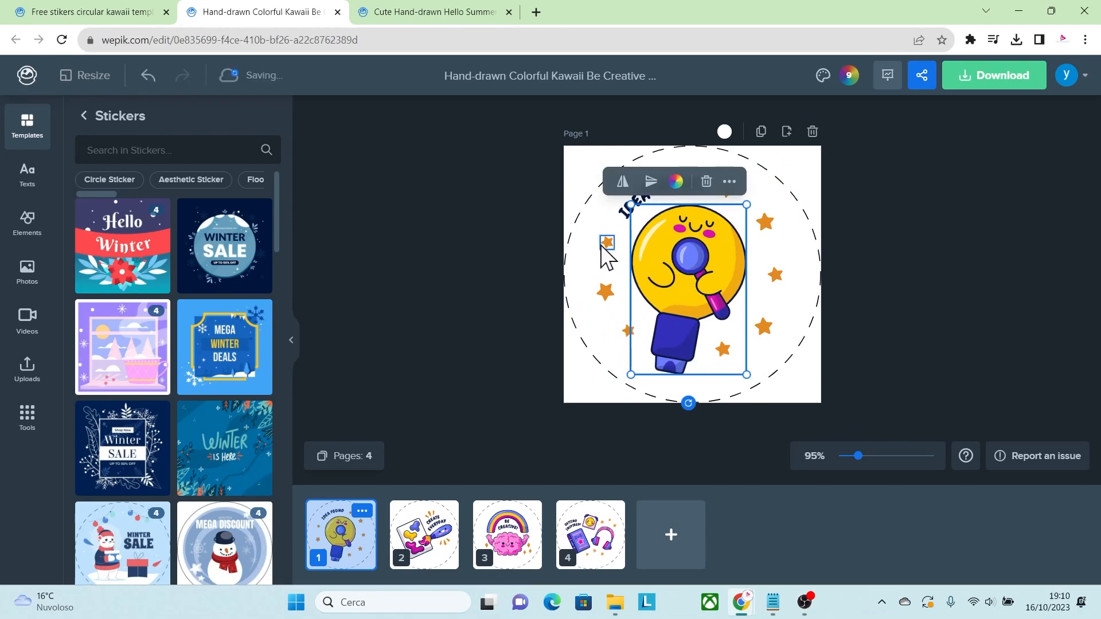
# Browse all sticker icons in Elements, filter them by the Lineal Color style and add the laughing face with tears to page 1.
pyautogui.click(28, 224)
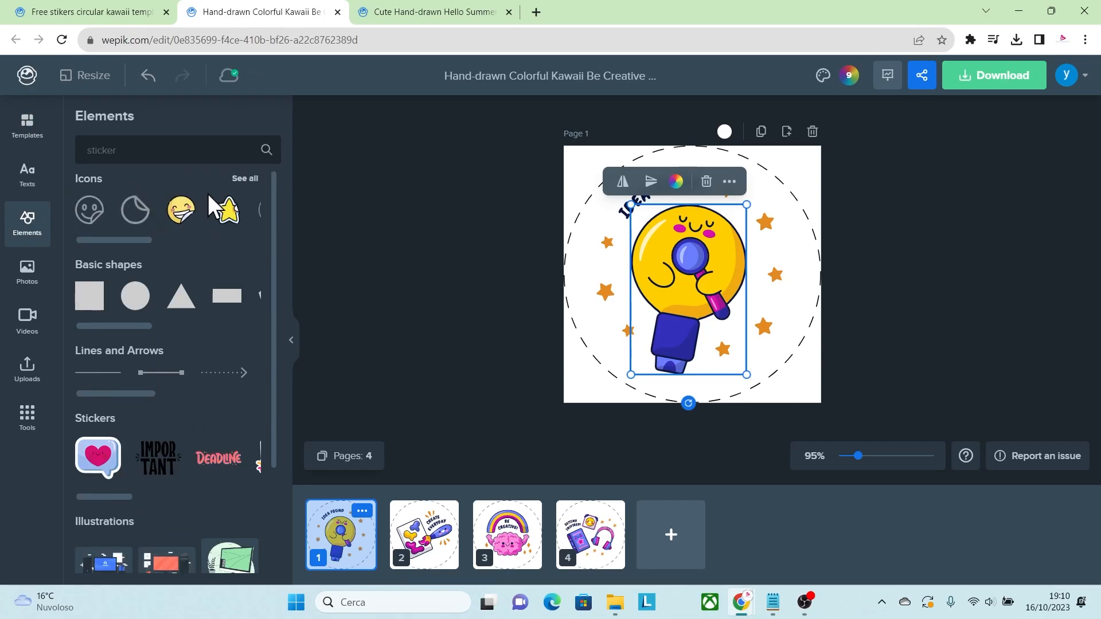
pyautogui.click(240, 184)
pyautogui.click(189, 184)
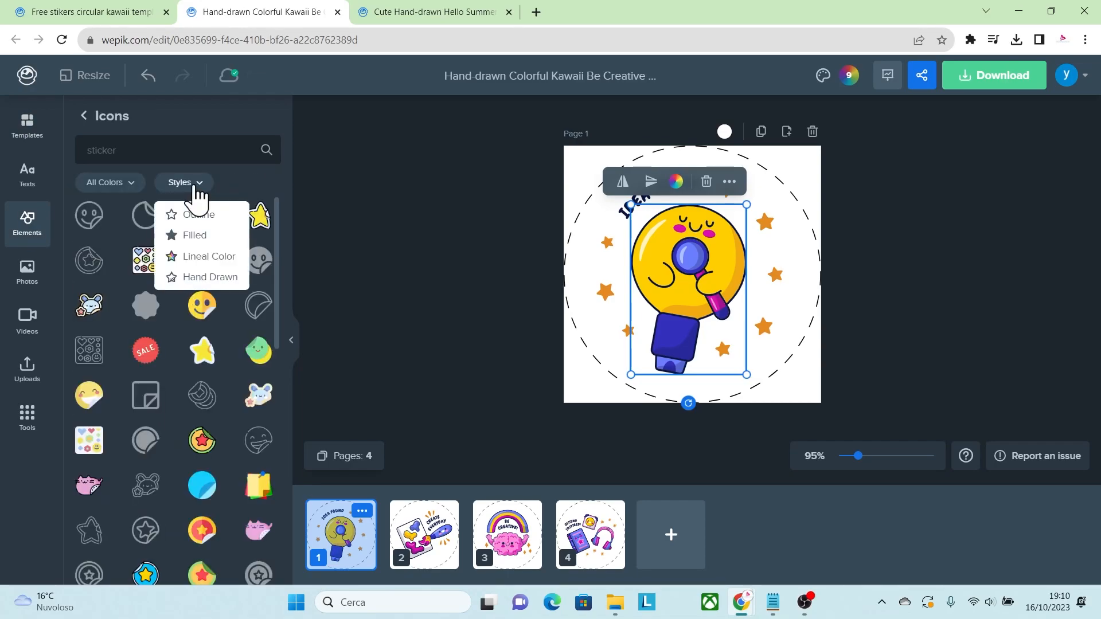
pyautogui.click(209, 258)
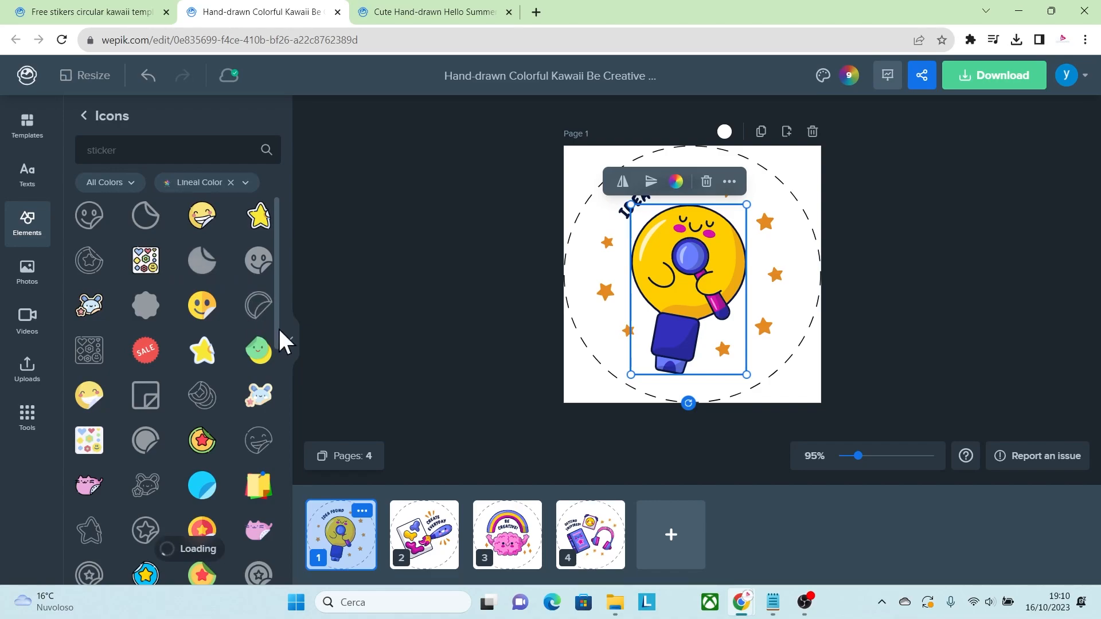
pyautogui.scroll(-3, 280, 304)
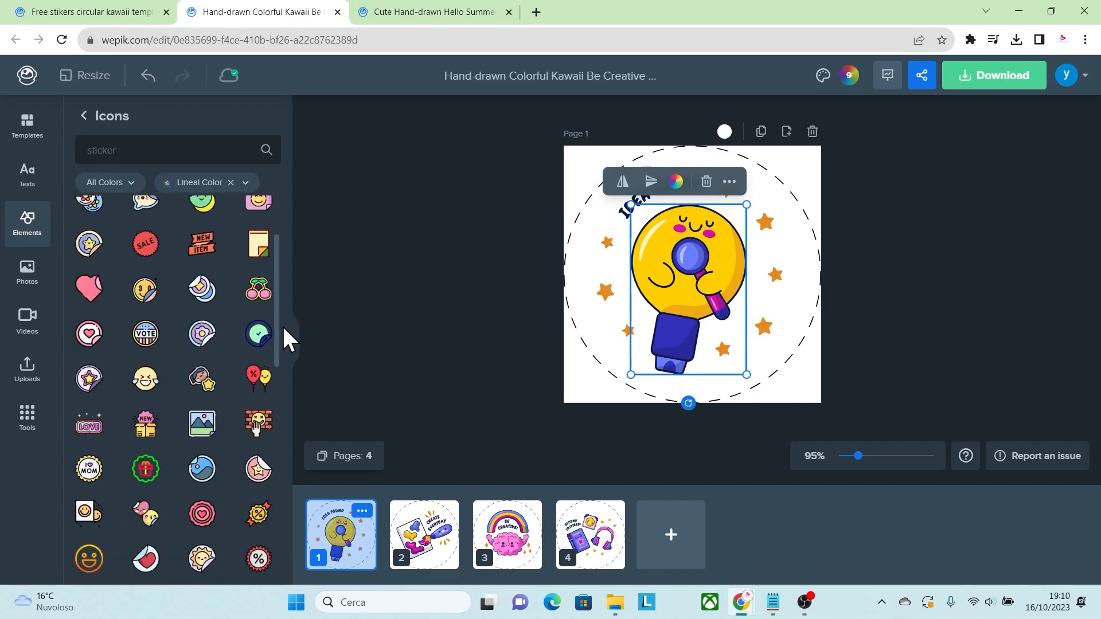
pyautogui.click(147, 343)
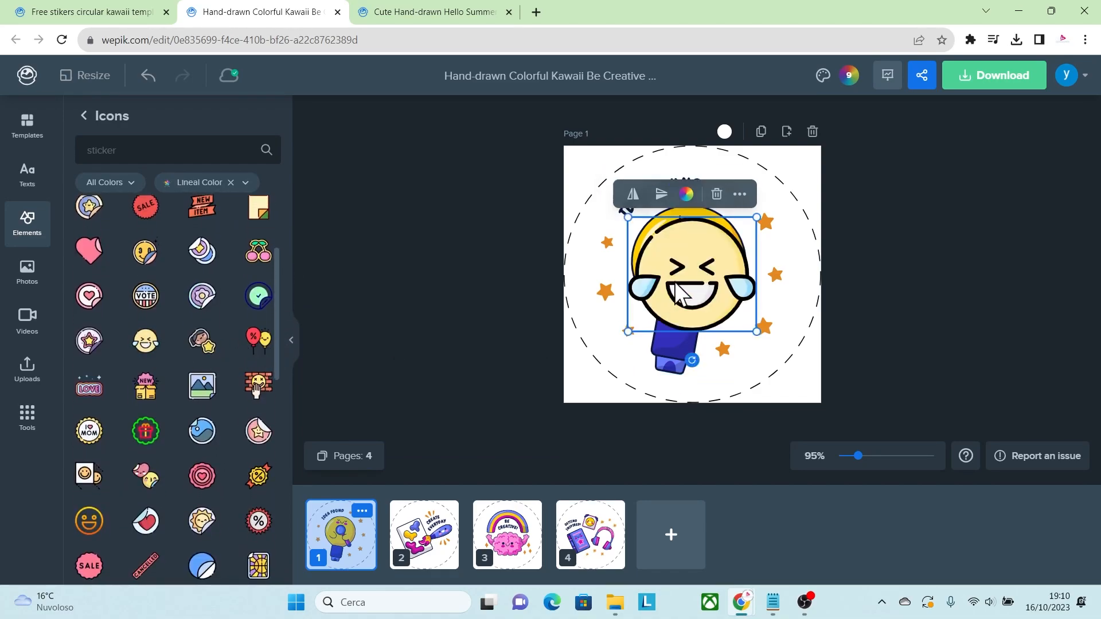
# Delete the light-bulb character, then move the laughing face into its place among the stars and enlarge it slightly.
pyautogui.click(635, 248)
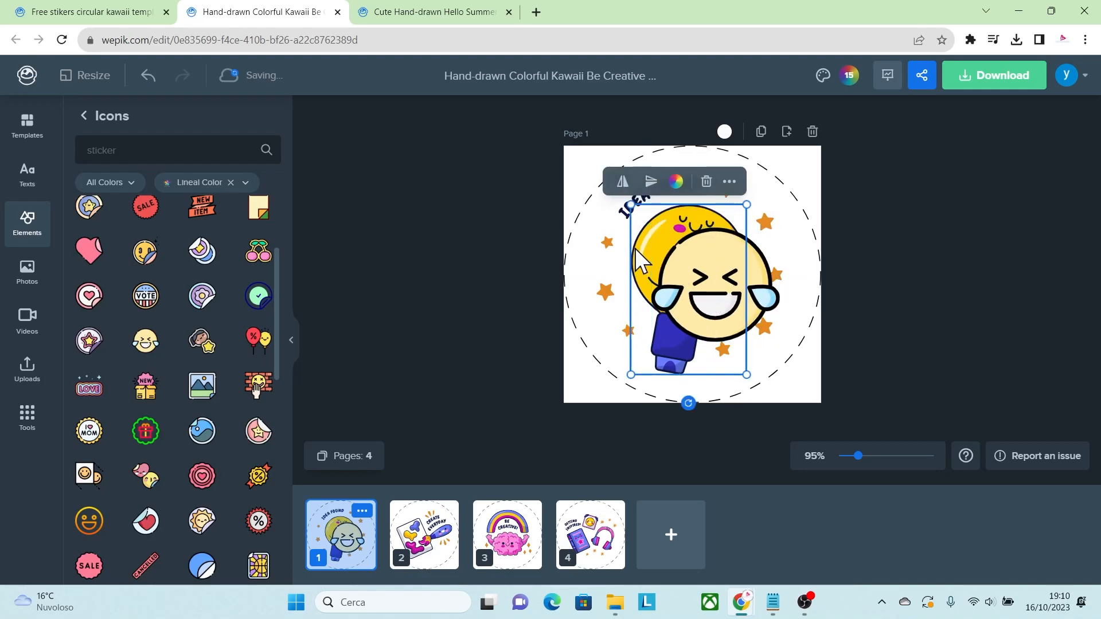
pyautogui.click(706, 181)
pyautogui.moveTo(708, 287); pyautogui.dragTo(680, 252)
pyautogui.moveTo(743, 322); pyautogui.dragTo(761, 339)
pyautogui.click(852, 329)
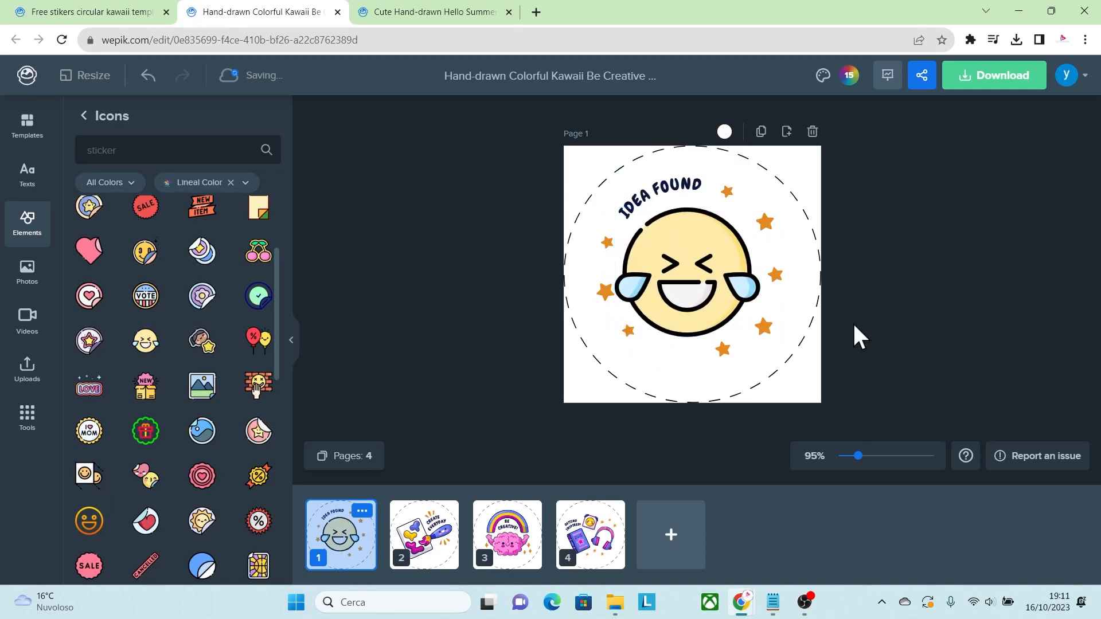